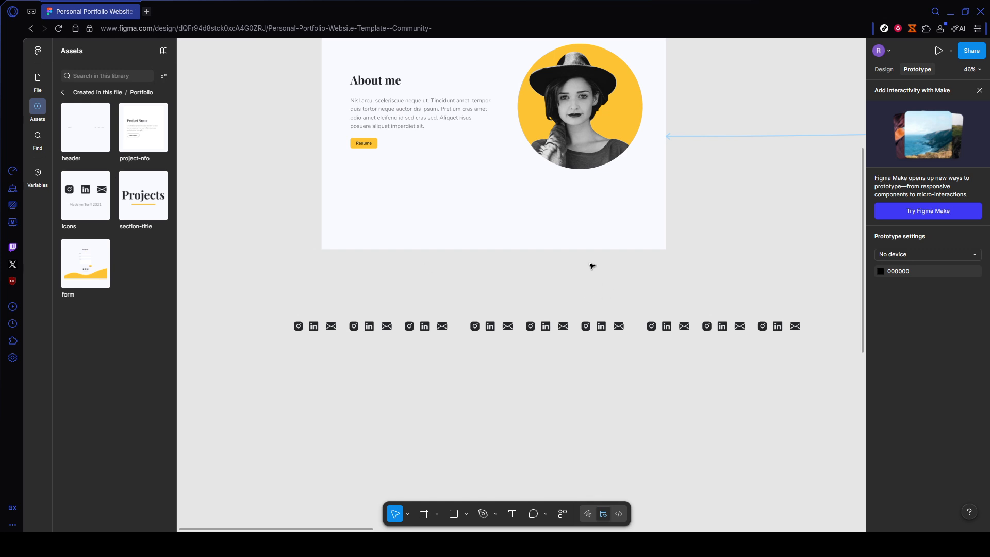
Switch from the prototype settings to the design properties and show the file's pages and layers
scroll(520, 300, up, 3)
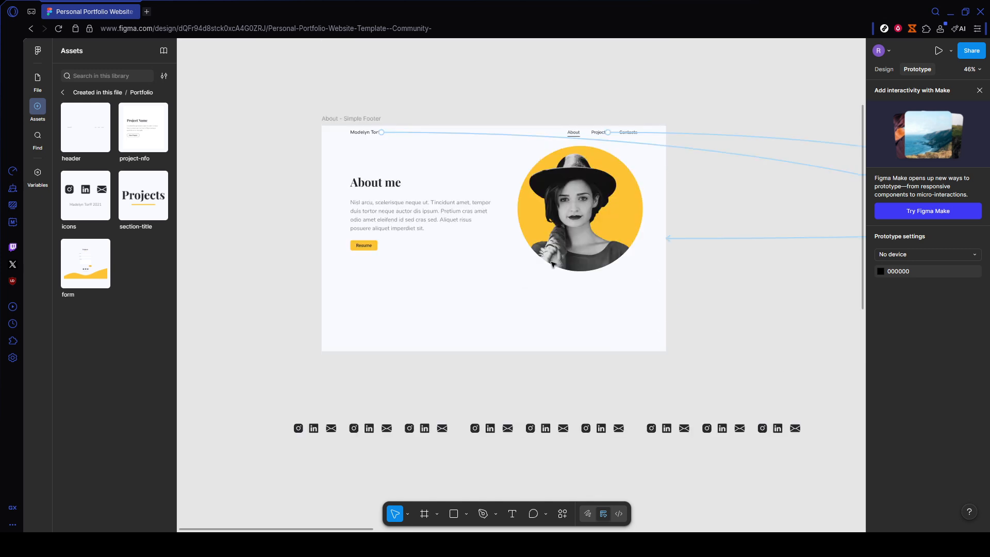
click(885, 69)
scroll(373, 396, up, 1)
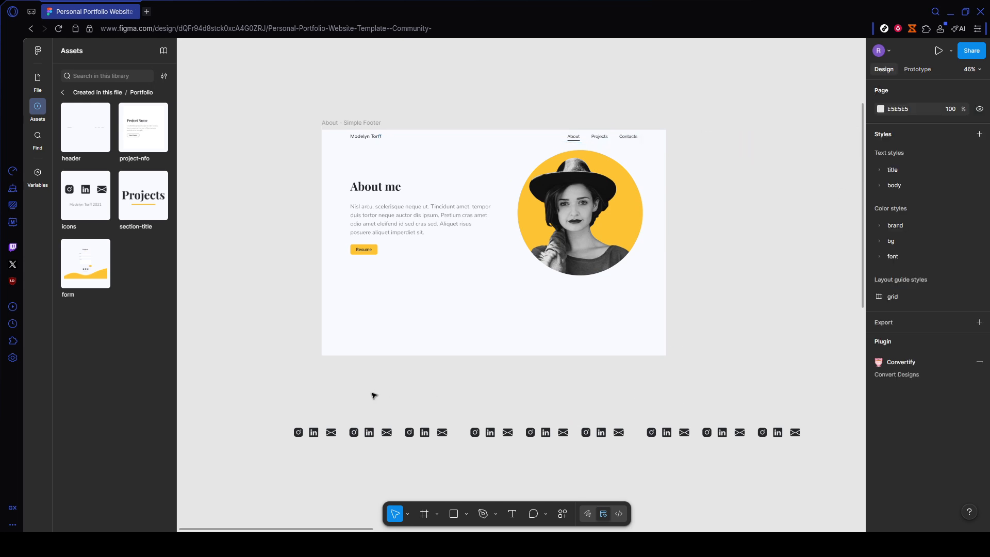
scroll(479, 400, up, 3)
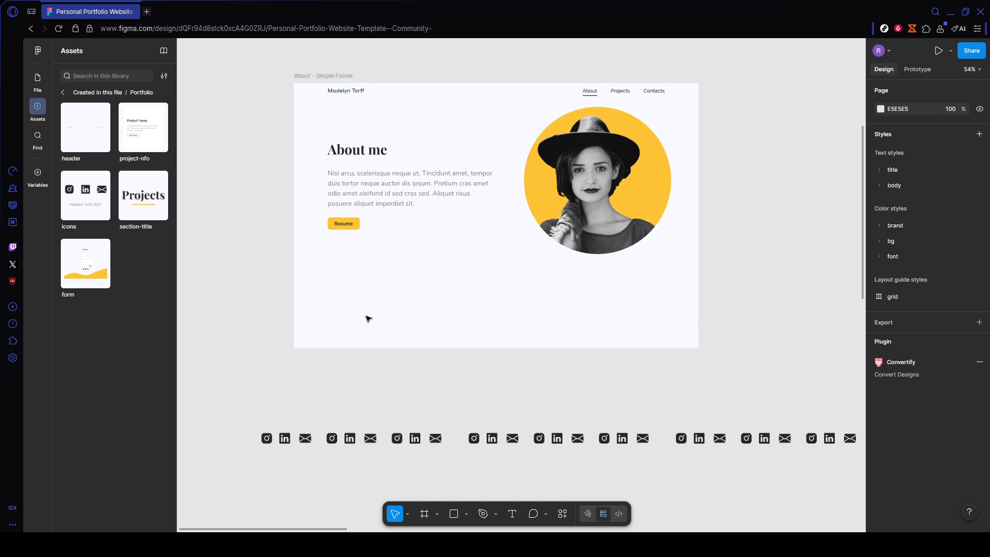
click(41, 80)
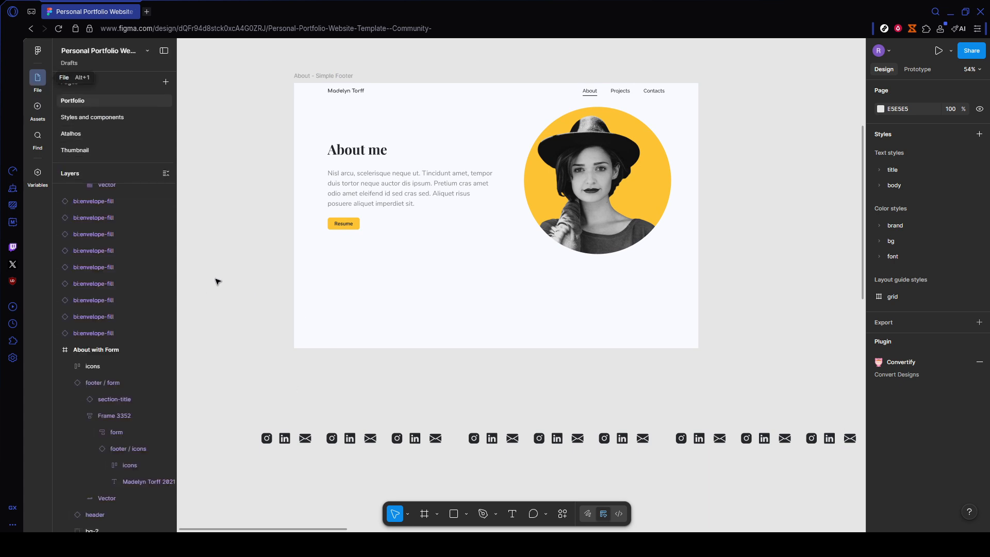
Wrap the whole row of social icons below the About page in a single frame
drag(501, 394, 480, 258)
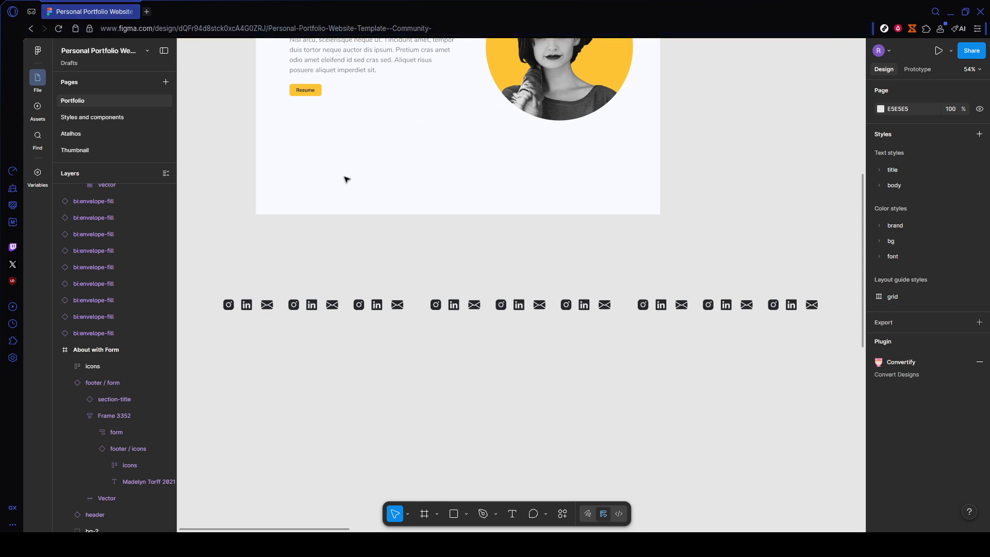
scroll(389, 219, up, 2)
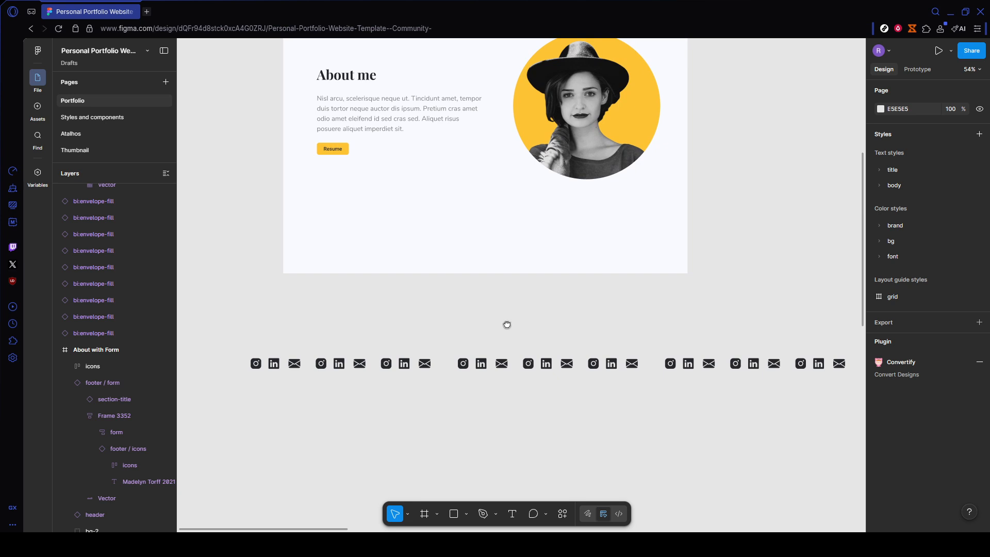
scroll(507, 324, right, 2)
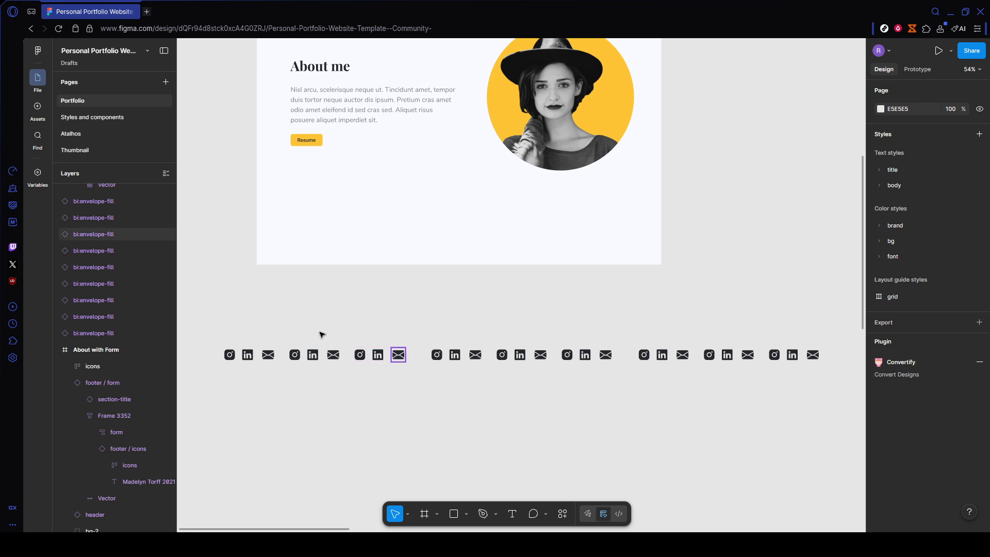
drag(216, 315, 820, 384)
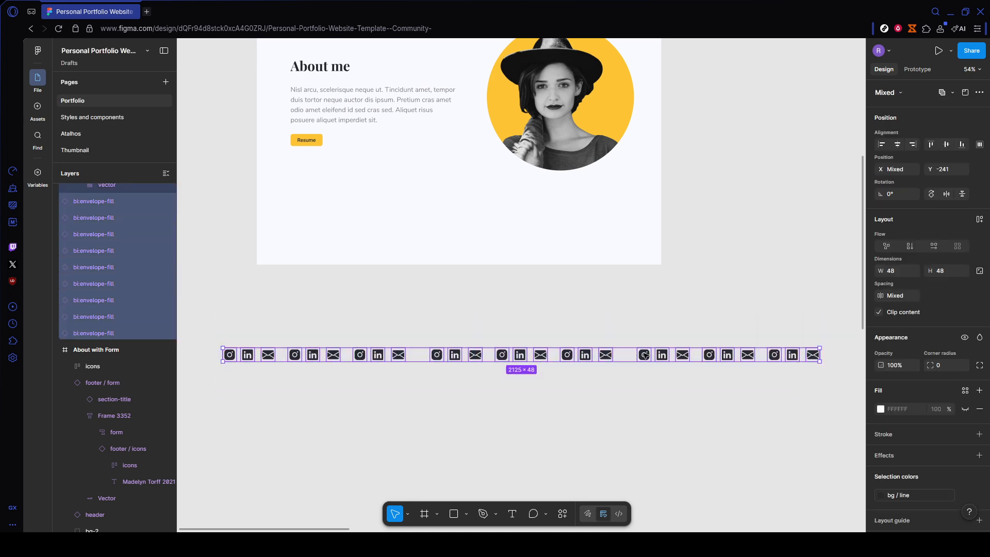
right_click(645, 354)
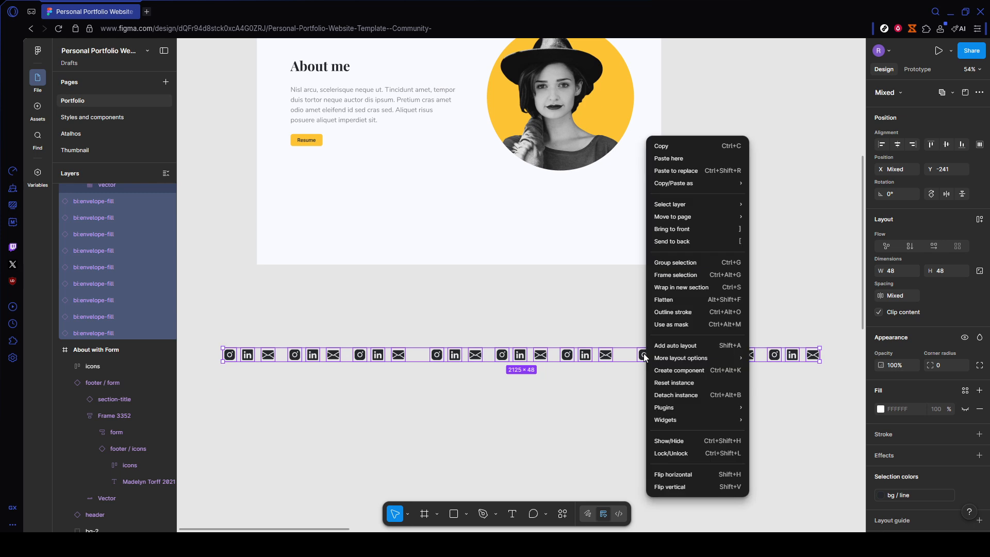
click(683, 276)
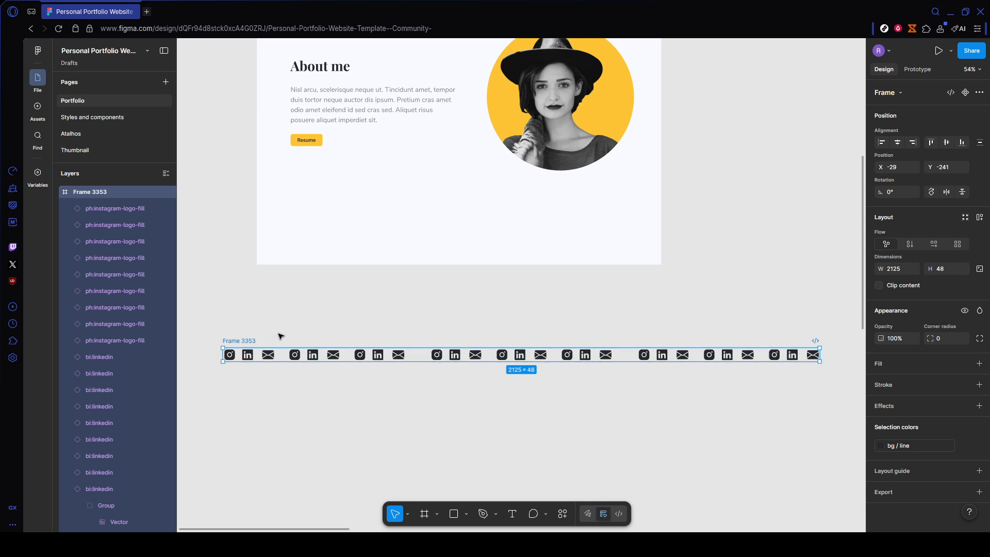
Set the icon row frame's width to 1440, matching the About - Simple Footer frame
click(452, 229)
scroll(400, 206, up, 5)
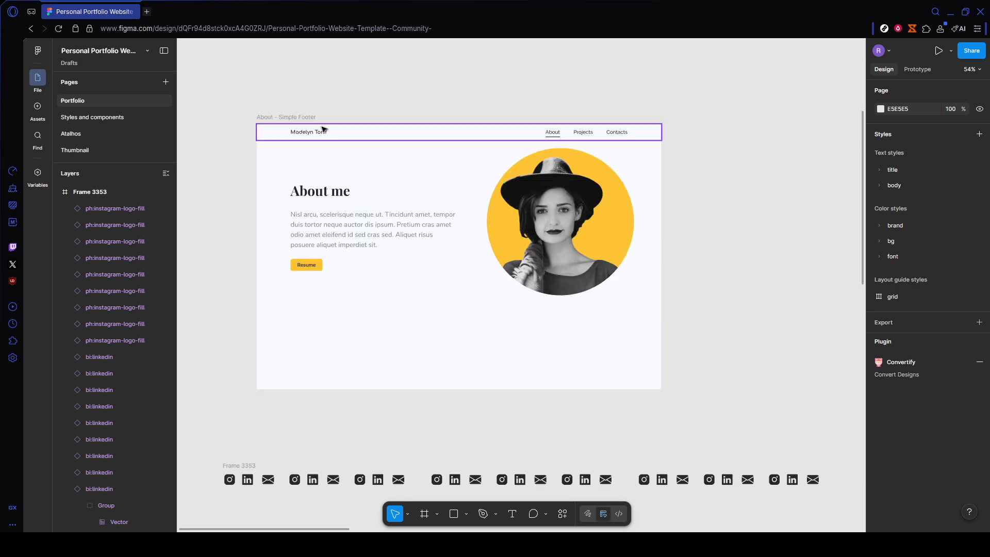
click(292, 118)
scroll(506, 394, down, 4)
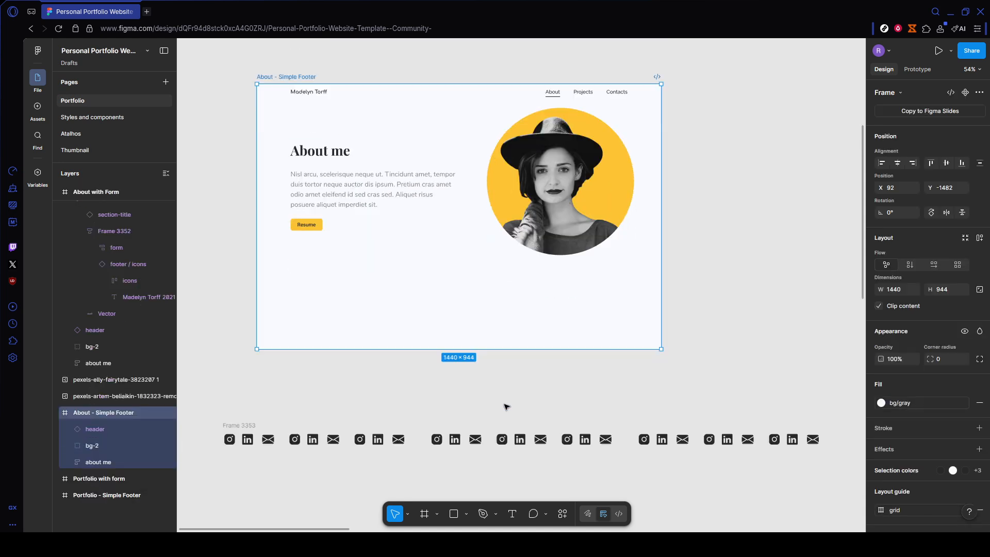
click(239, 364)
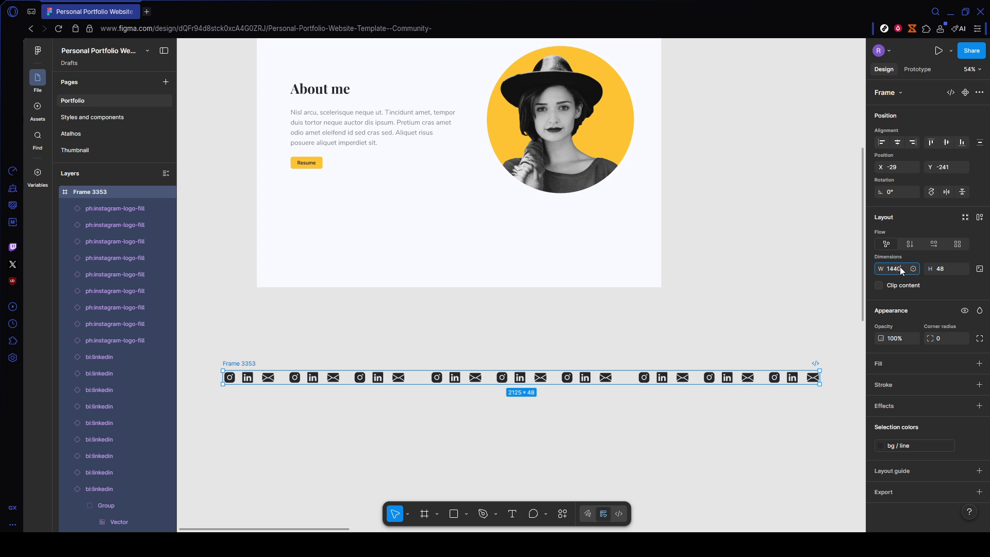
key(Return)
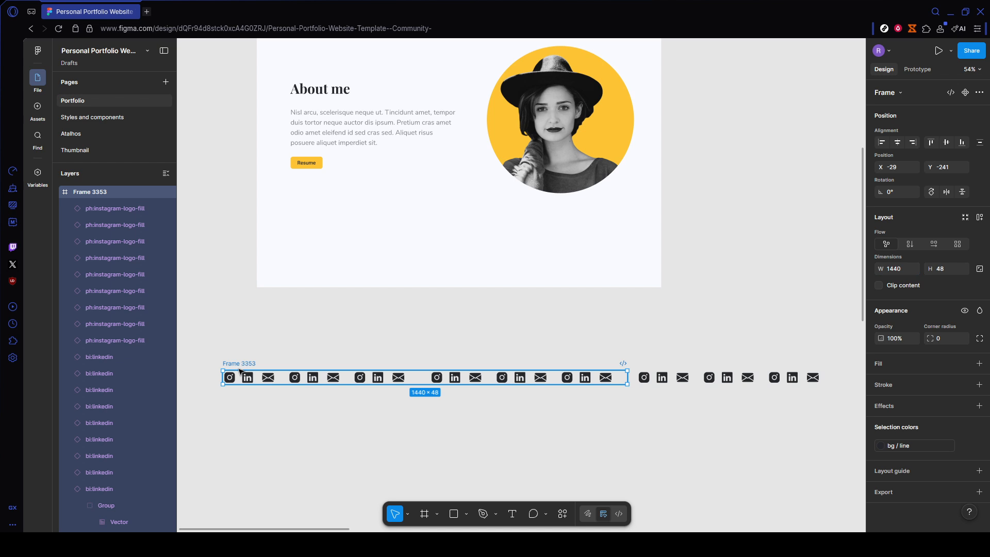
Duplicate the icon row frame directly below it and shift all icons in the copy left until the row's end fits inside the frame
drag(239, 364, 239, 396)
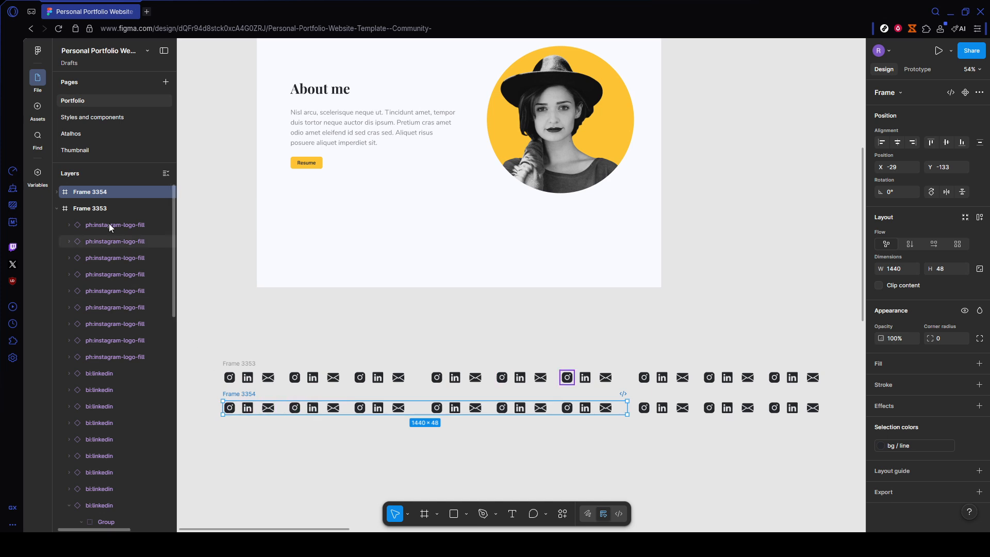
click(58, 192)
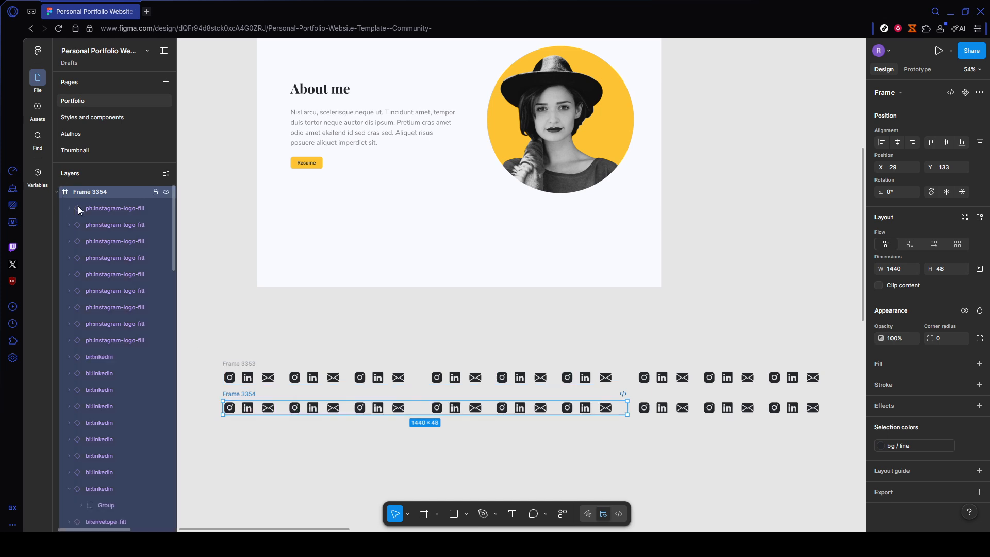
click(94, 208)
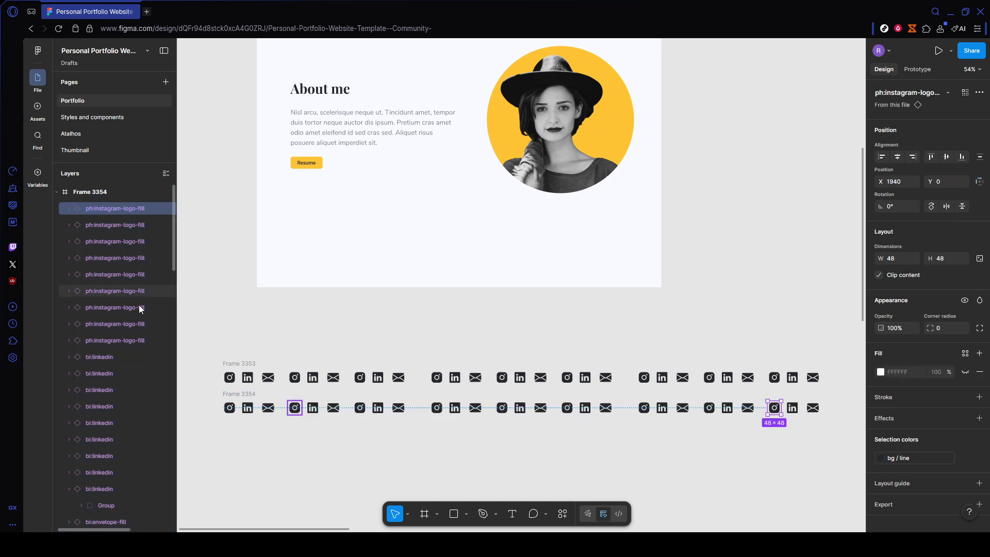
scroll(125, 435, down, 3)
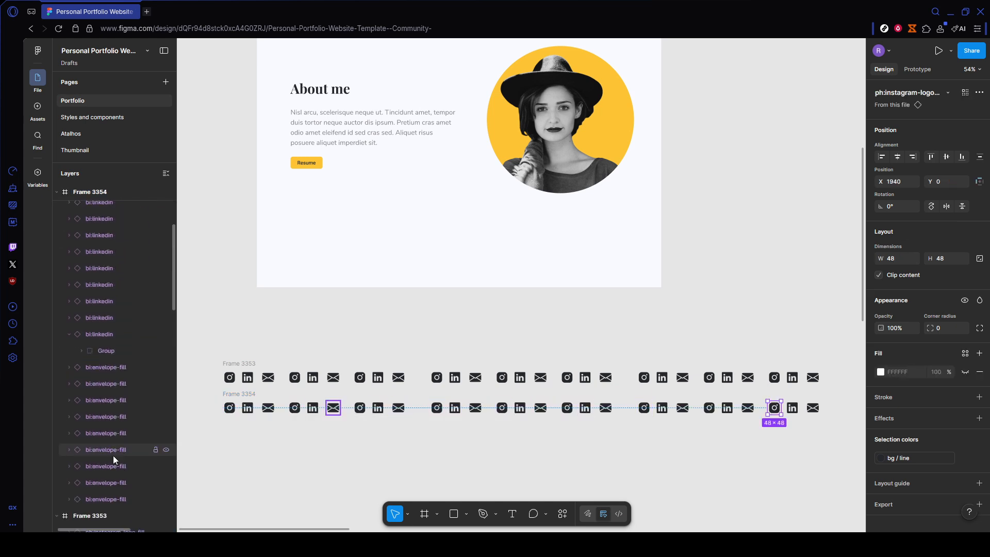
shift+click(113, 498)
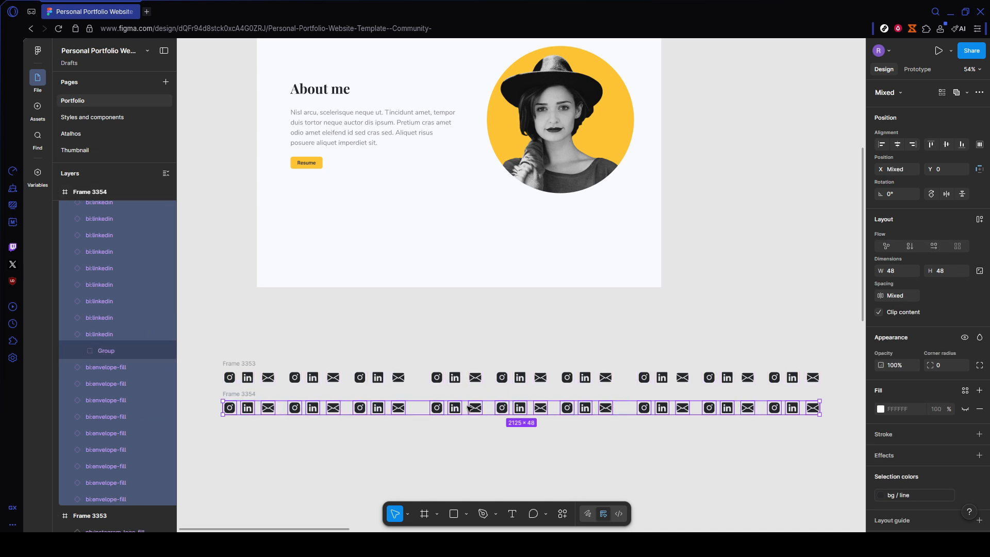
drag(479, 409, 274, 407)
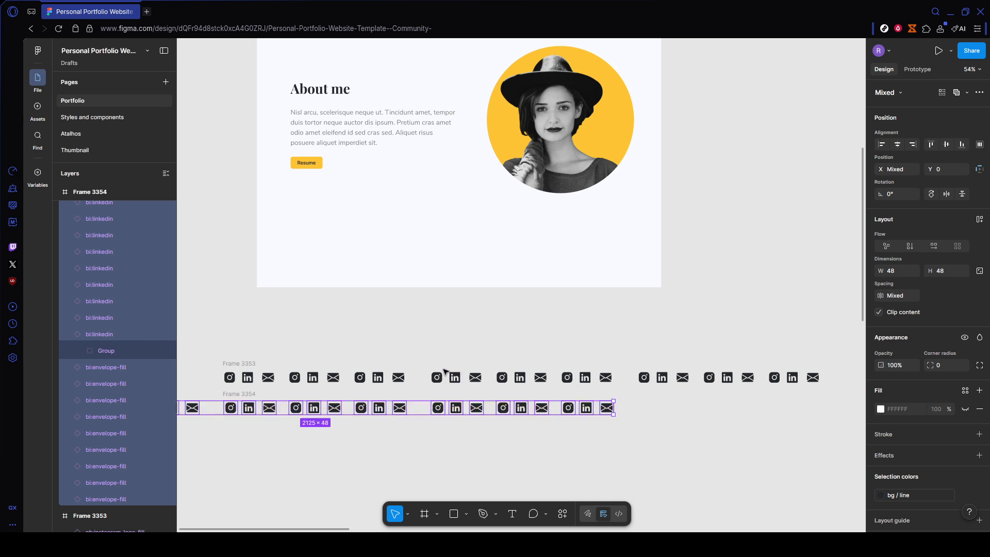
Turn on Clip content for both icon row frames so the overflowing icons are hidden
click(241, 364)
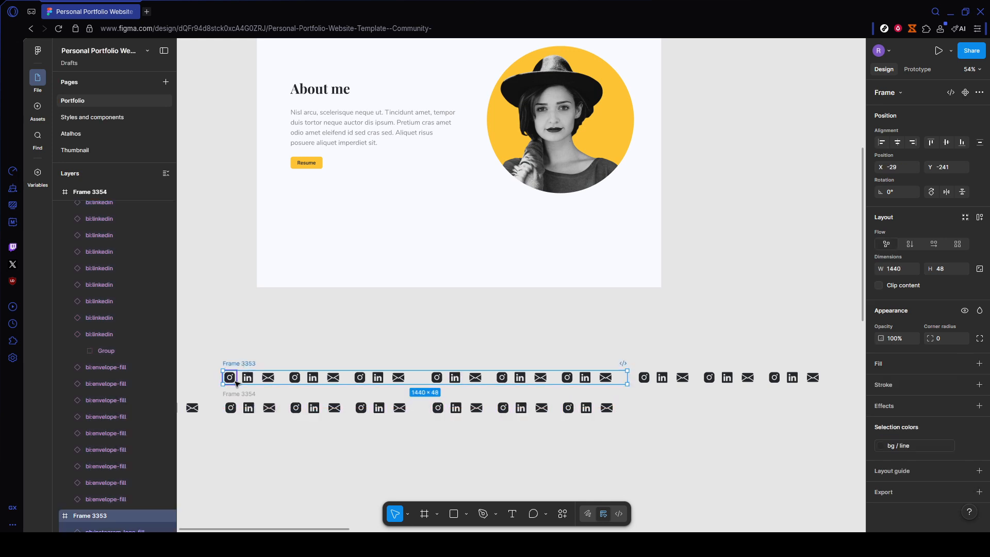
click(238, 395)
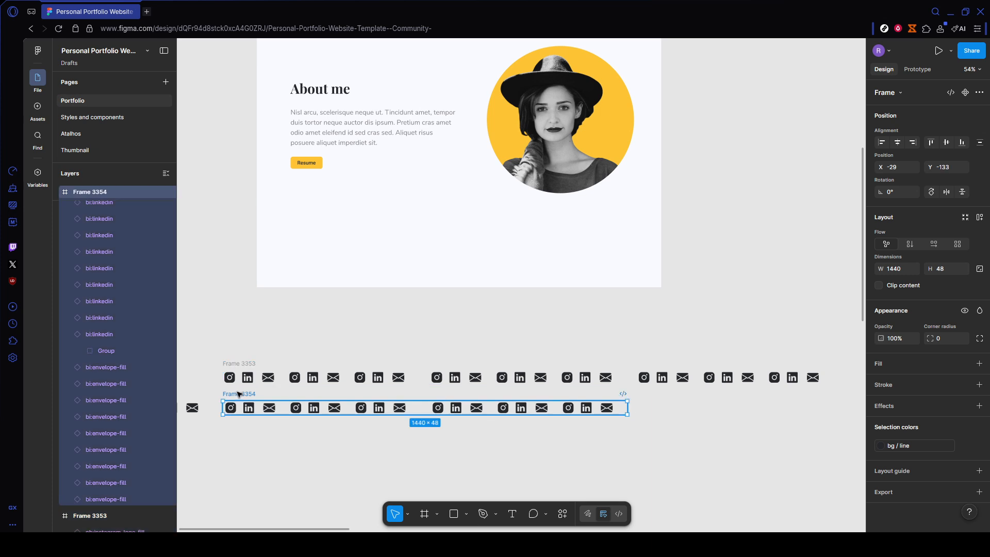
click(248, 366)
drag(307, 331, 364, 298)
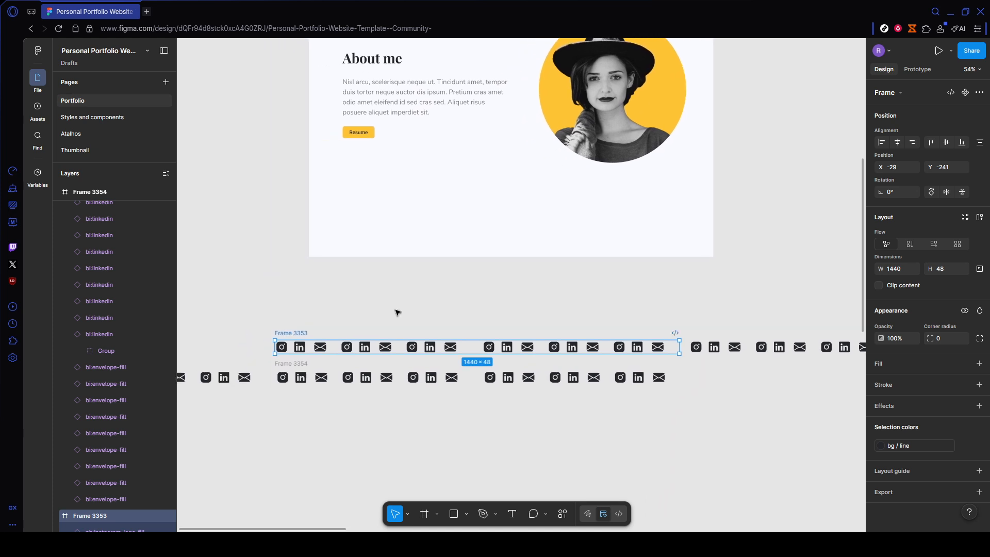
shift+click(299, 365)
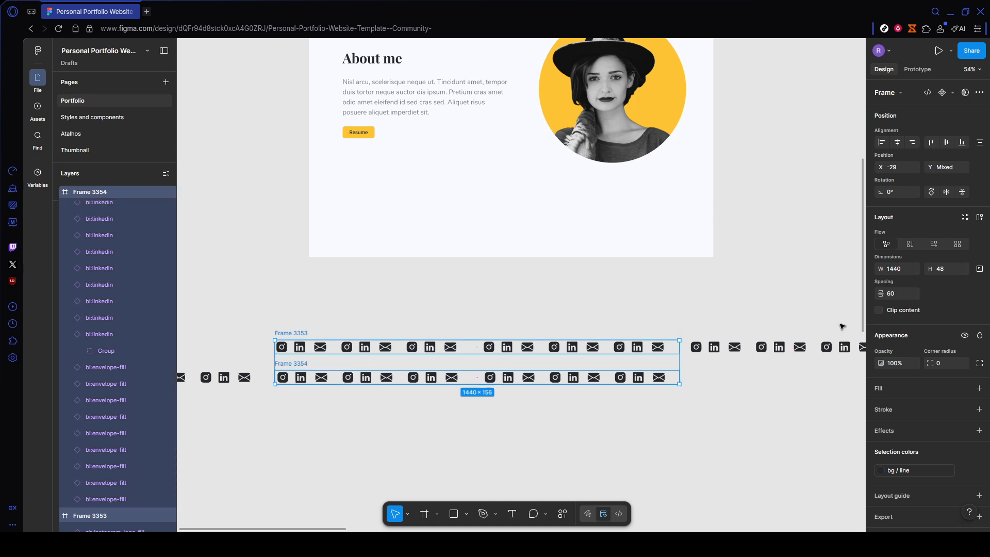
click(880, 311)
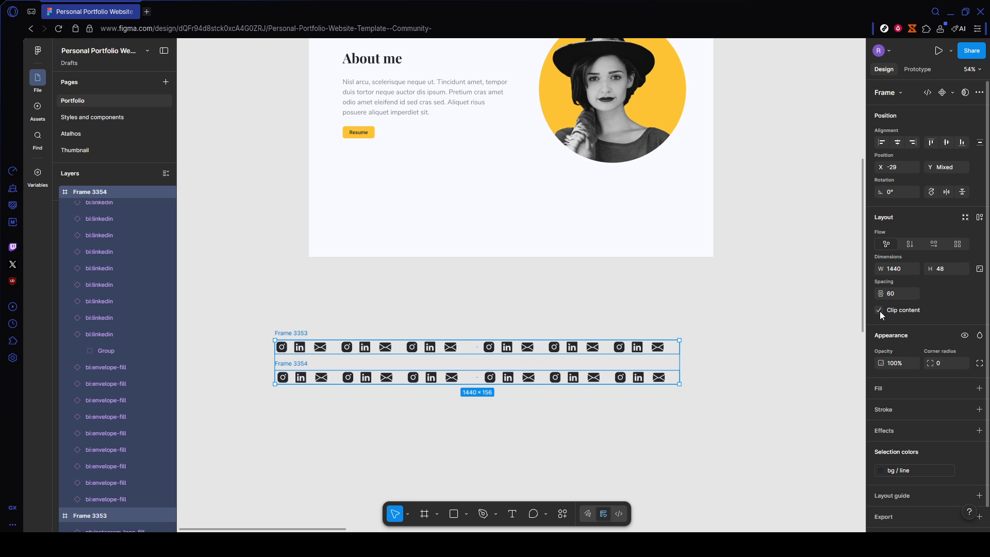
click(880, 311)
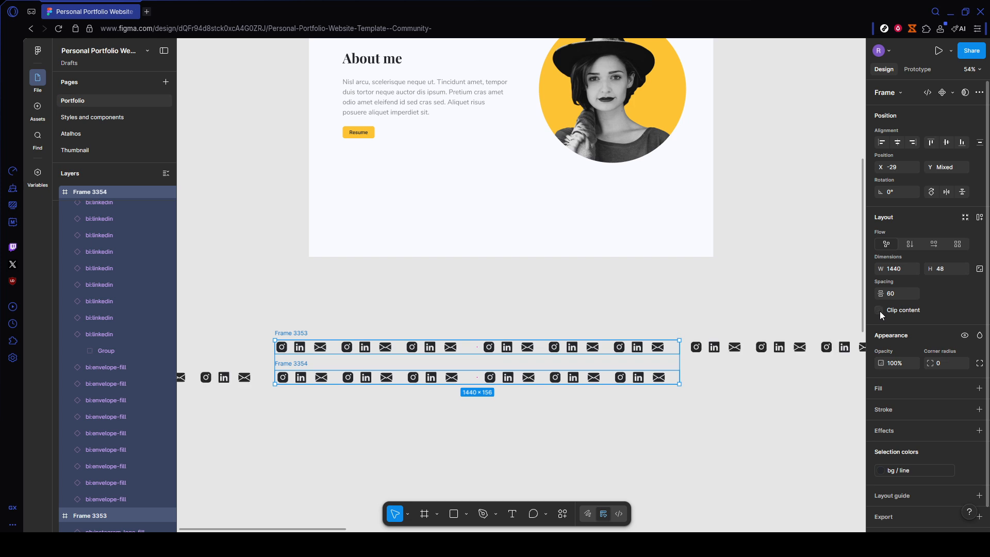
click(879, 311)
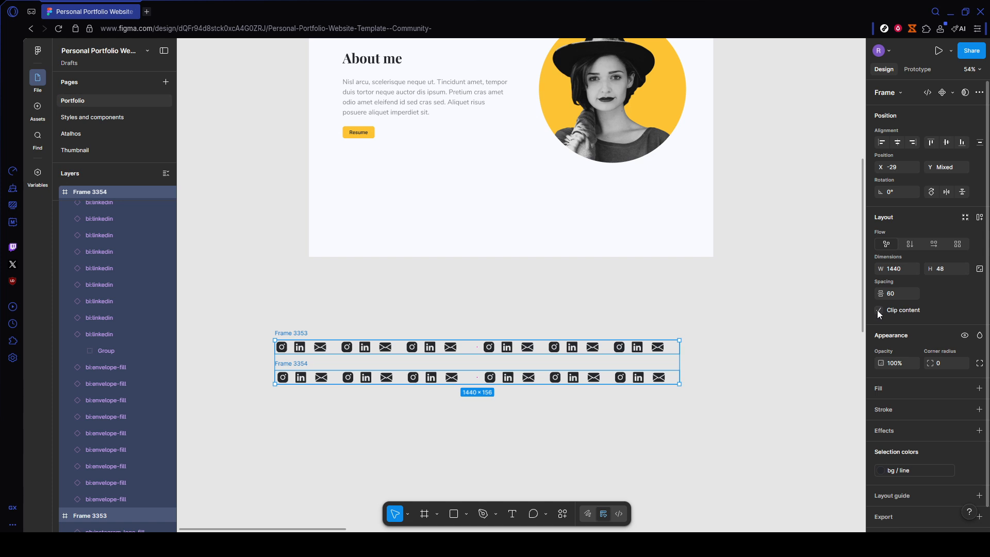
click(670, 298)
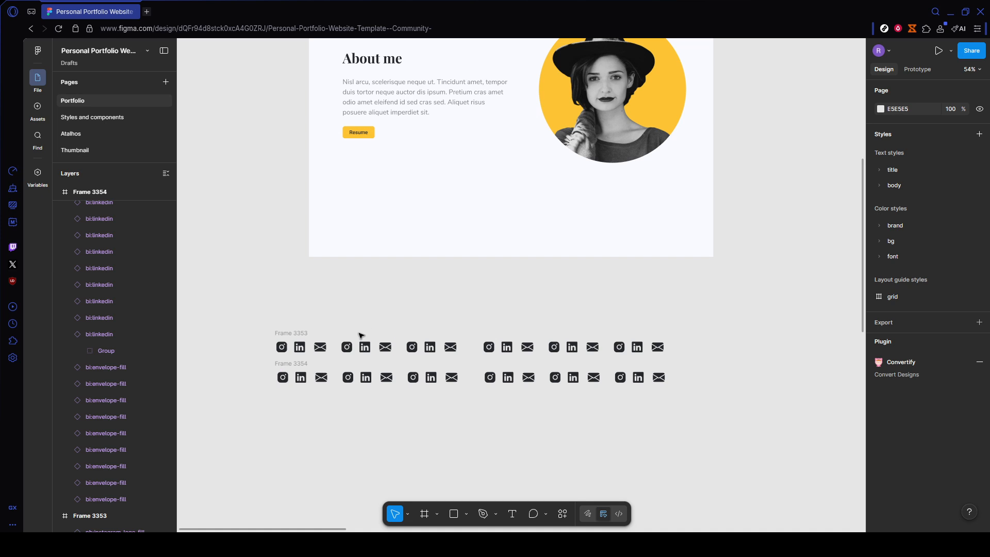
drag(562, 283, 595, 265)
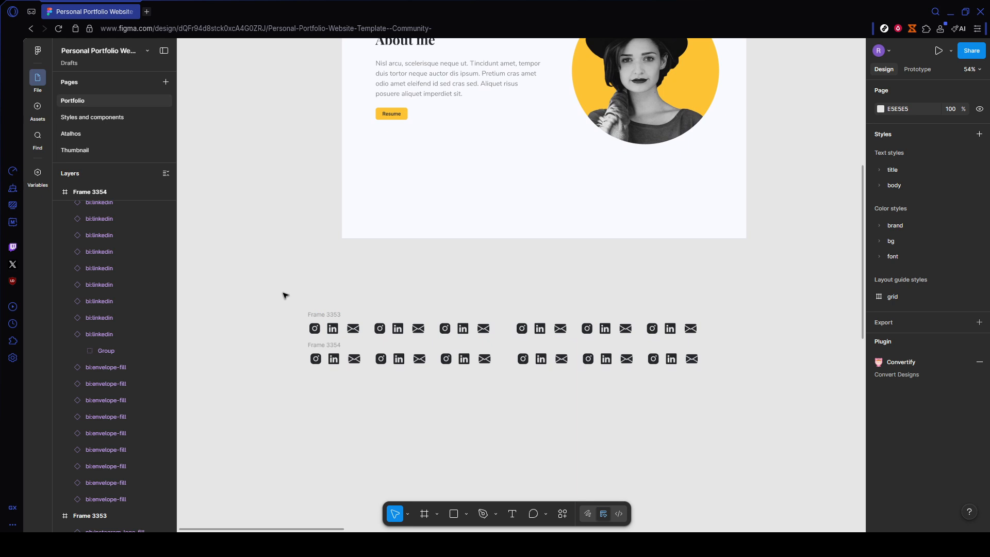
drag(283, 293, 718, 397)
click(567, 404)
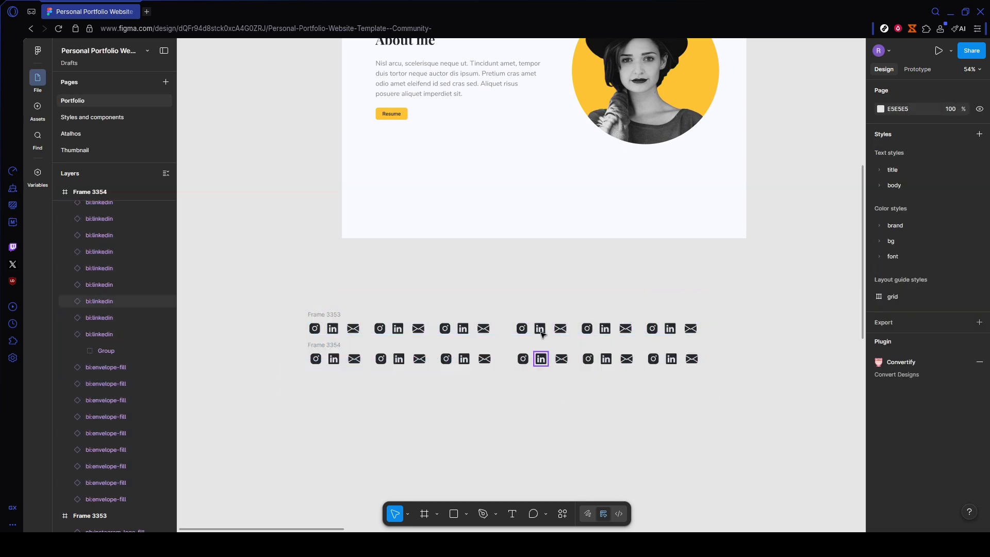
drag(507, 277, 496, 271)
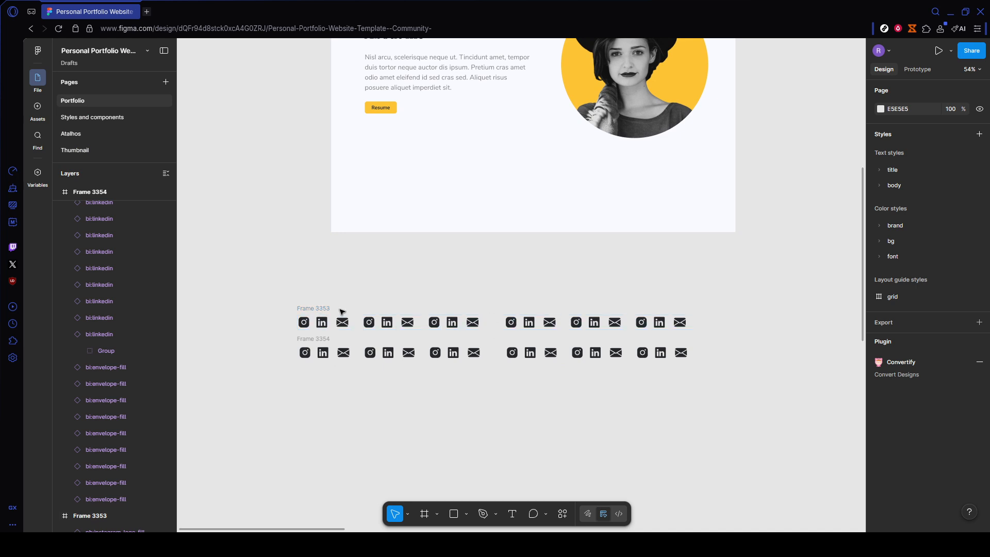
Combine the two icon row frames below the About page into one component set
click(320, 311)
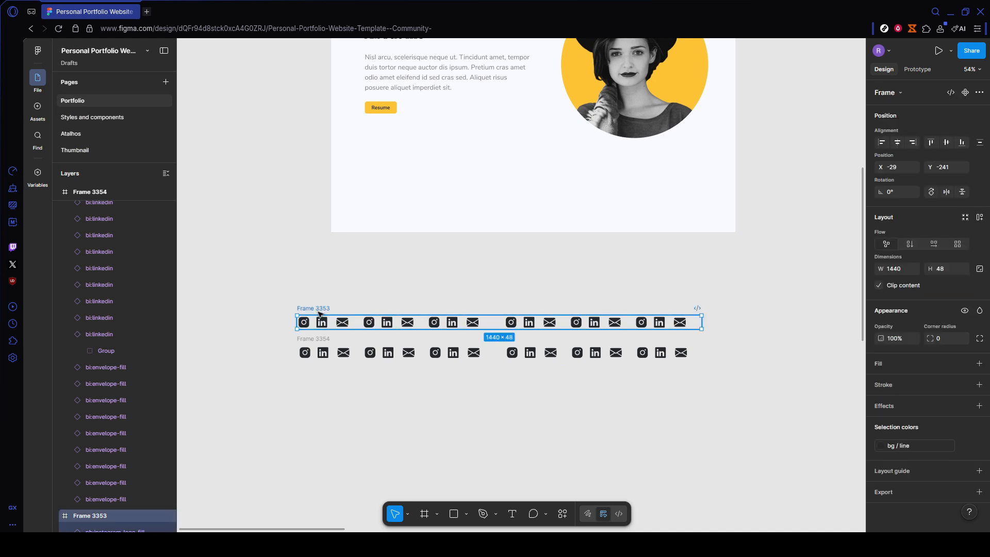
shift+click(325, 338)
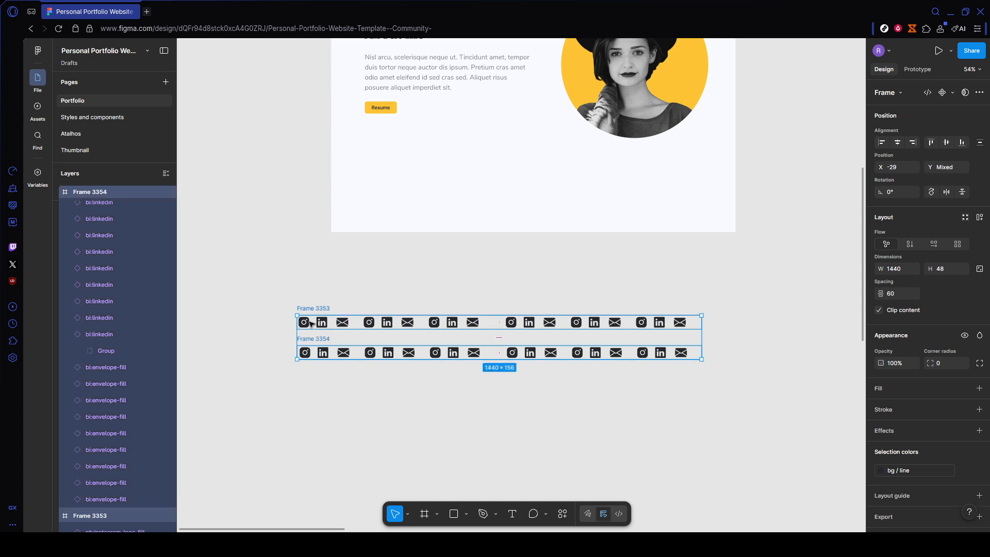
click(979, 94)
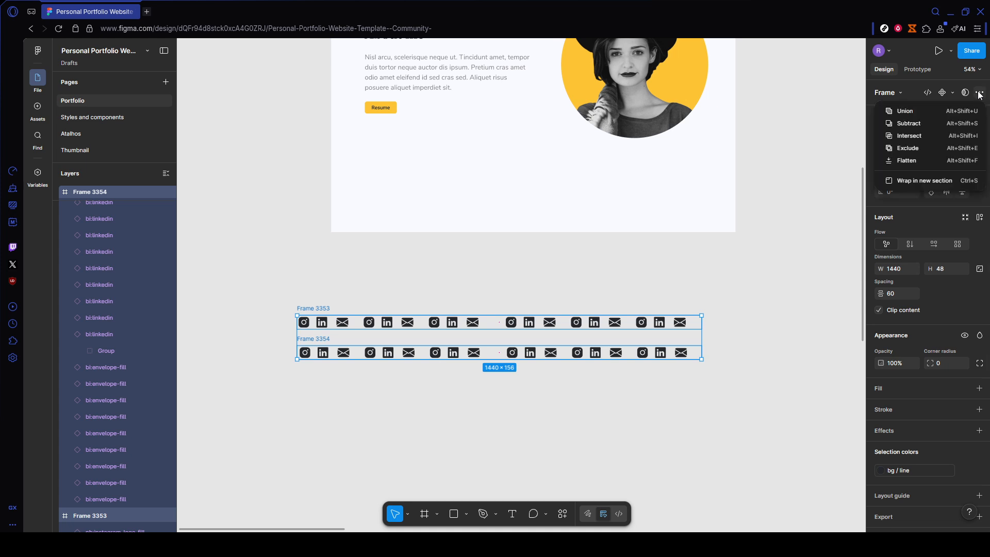
click(979, 93)
click(953, 92)
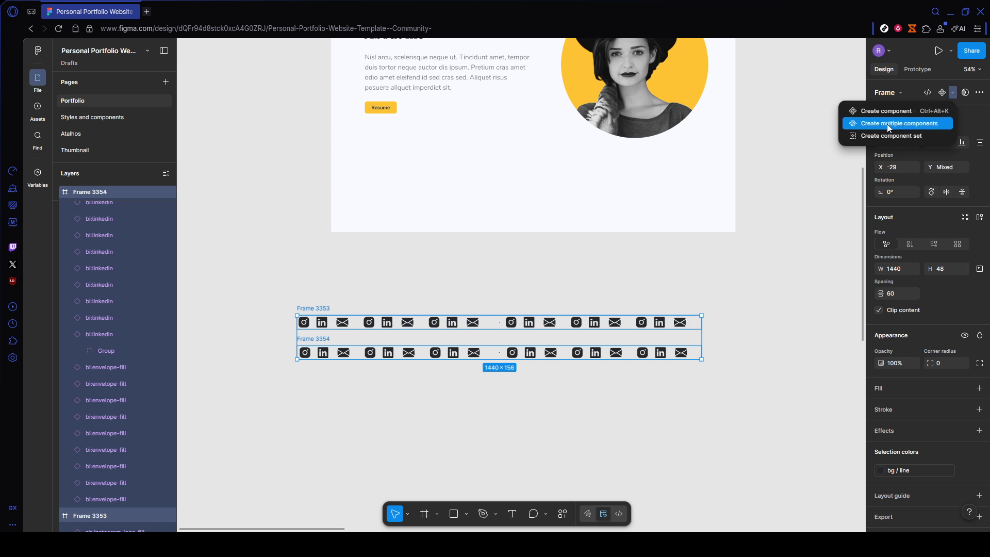
click(898, 135)
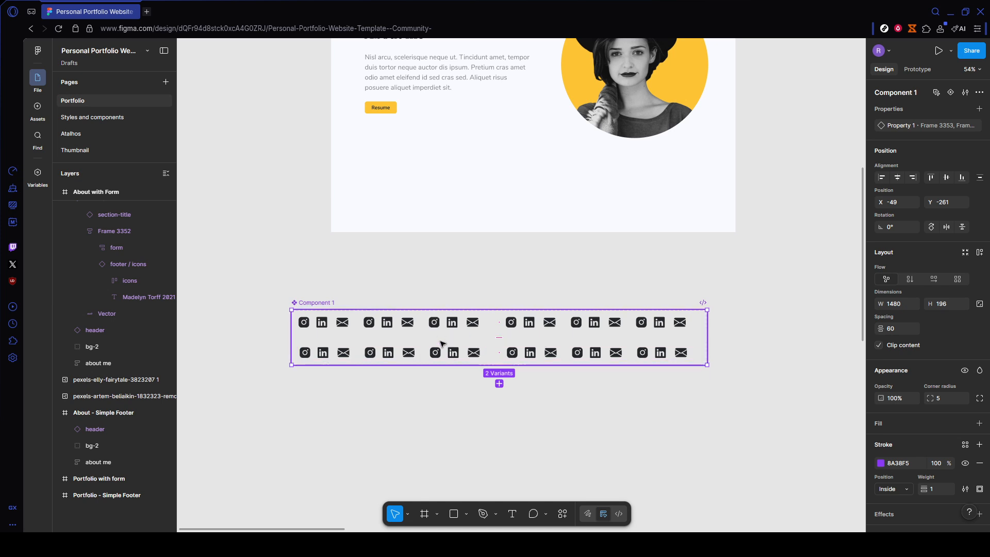
Connect the upper icon row variant to the lower one with a prototype interaction
scroll(516, 351, up, 2)
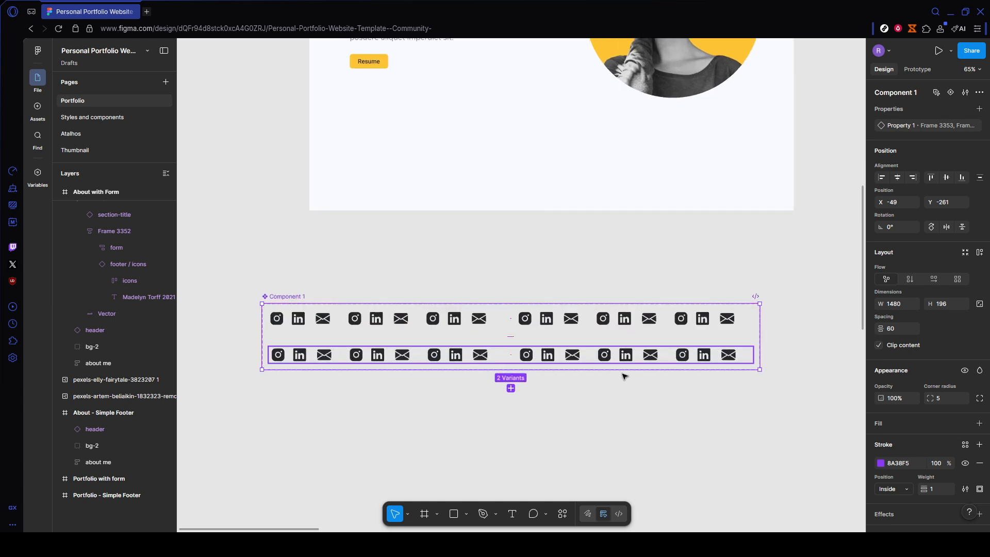
drag(621, 405, 581, 410)
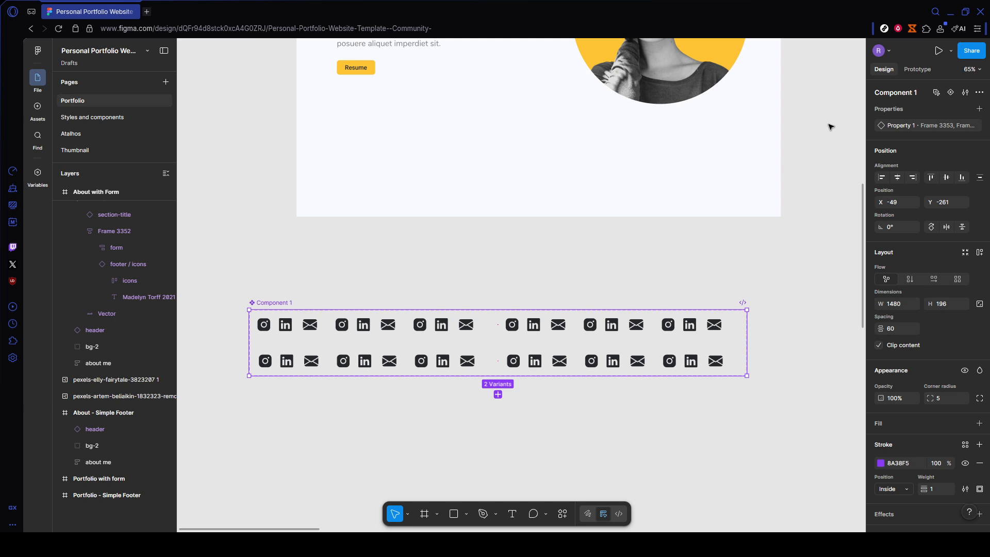
click(908, 70)
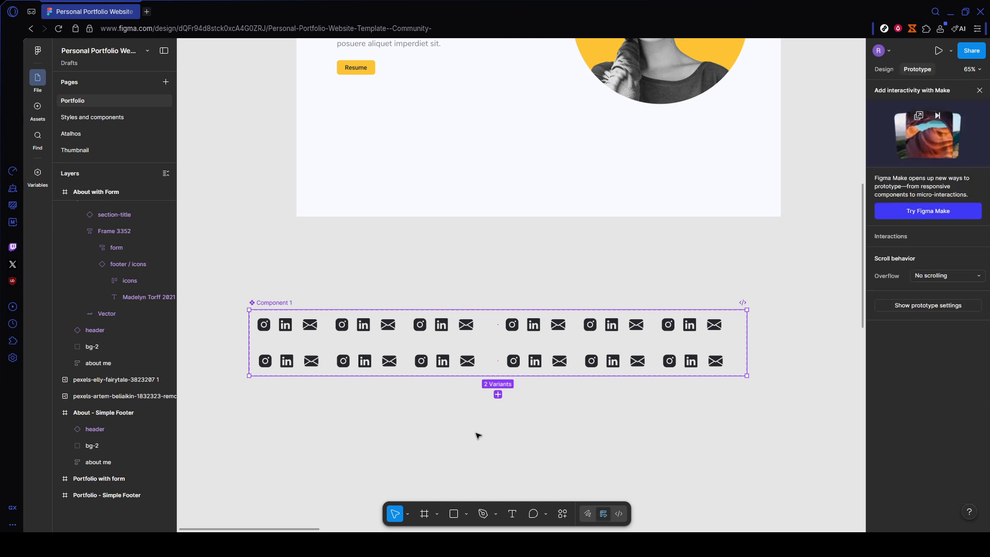
scroll(486, 308, up, 5)
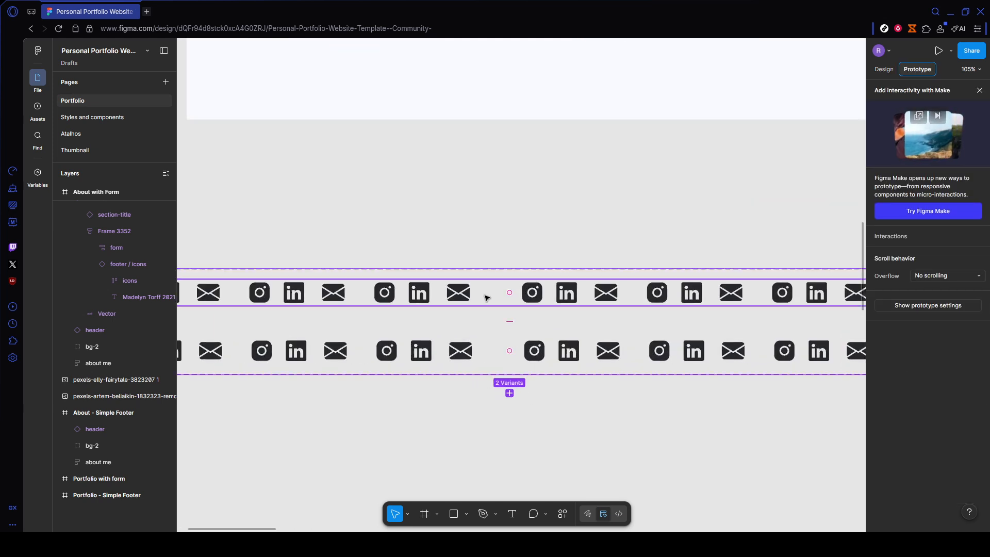
click(533, 304)
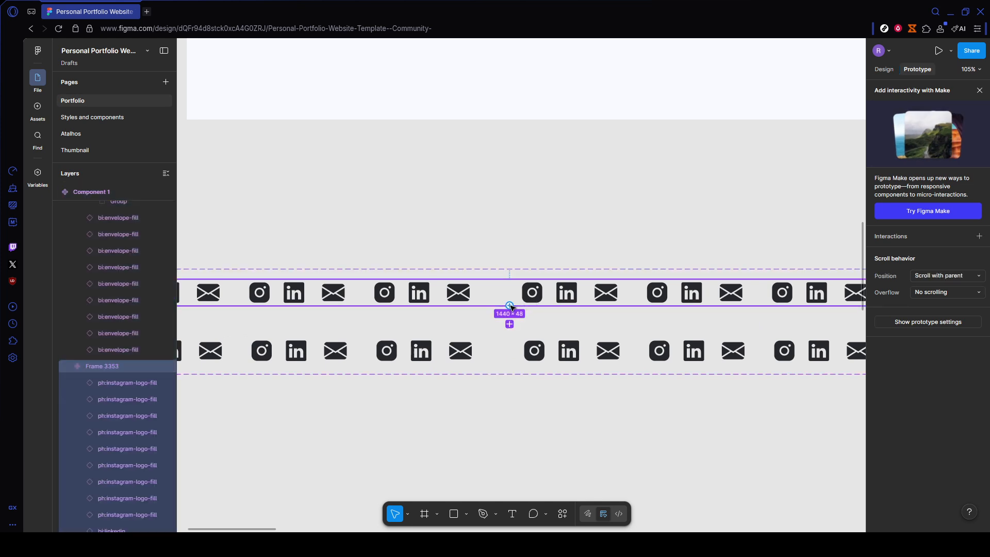
drag(510, 307, 535, 352)
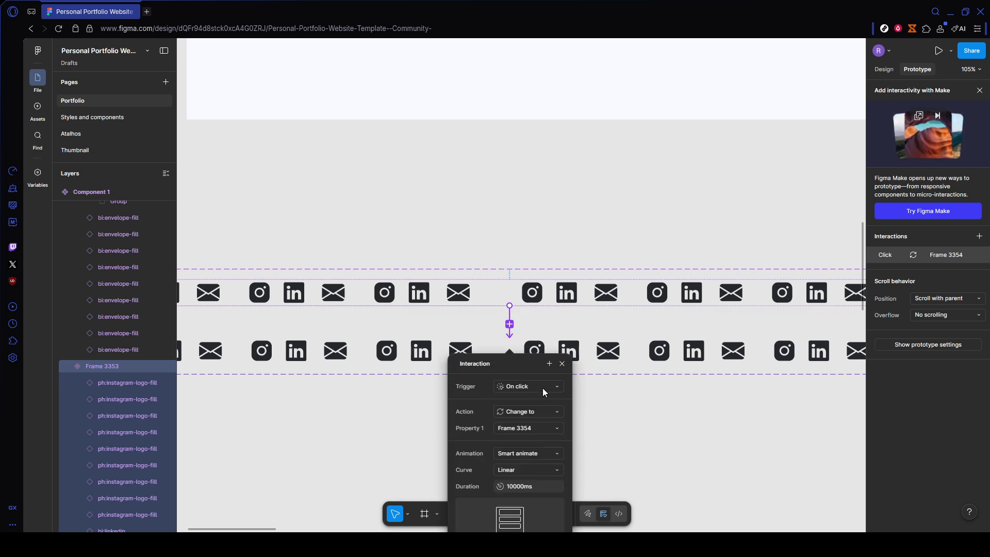
scroll(590, 393, down, 1)
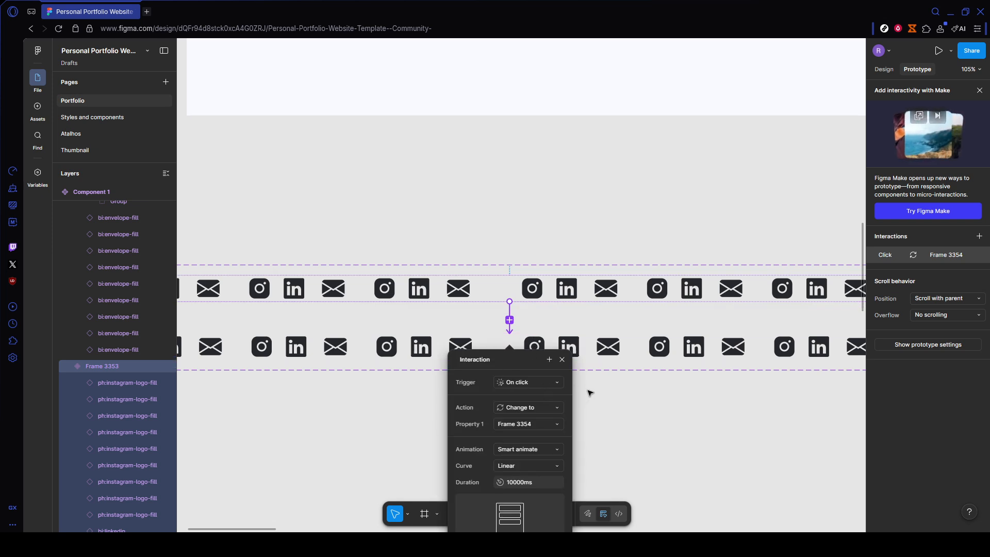
scroll(557, 390, down, 1)
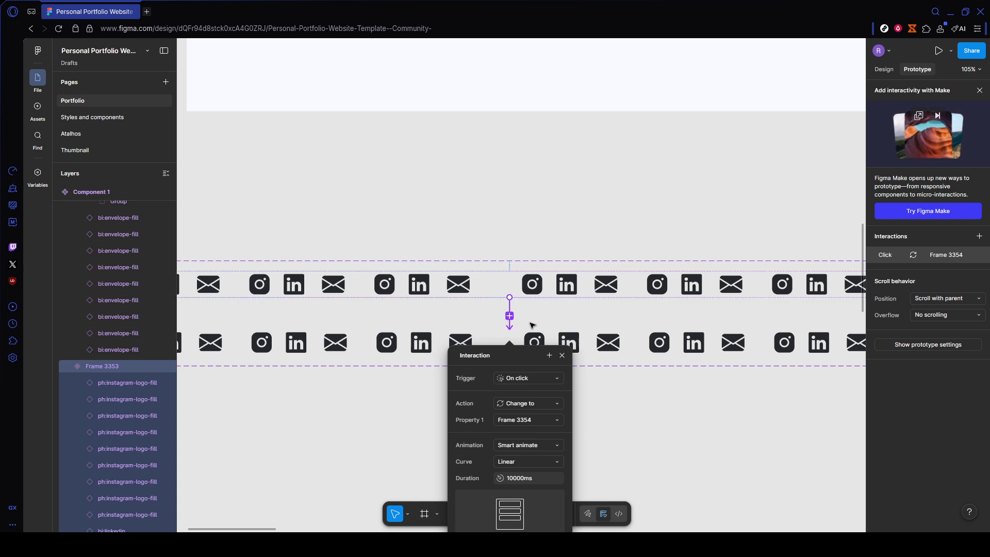
Set the upper variant's interaction trigger to After delay with a delay of 1 ms
click(546, 378)
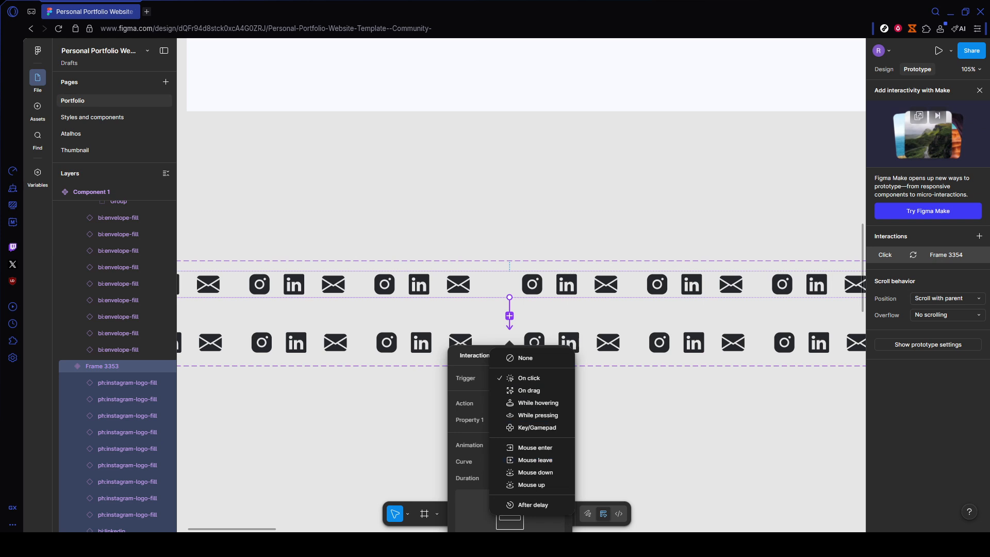
click(541, 505)
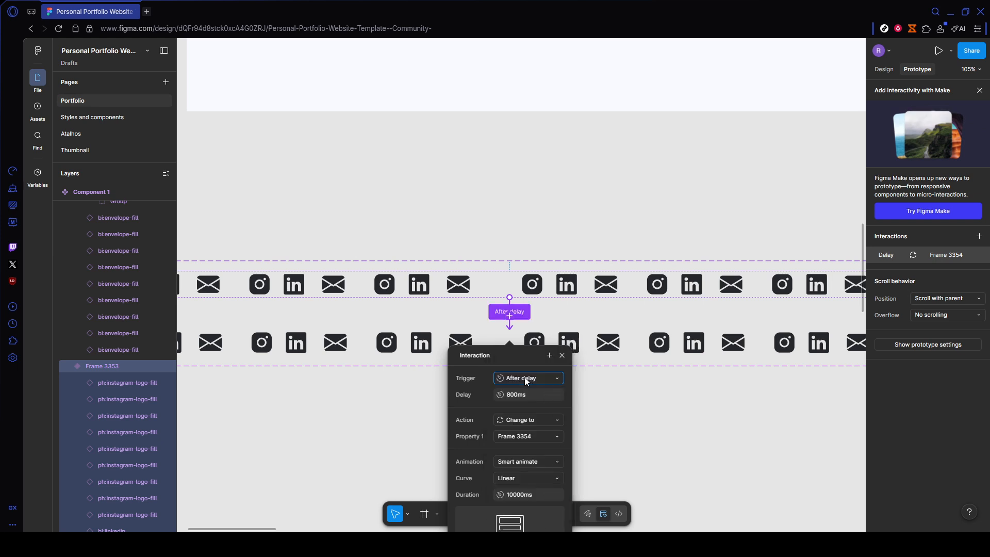
click(508, 399)
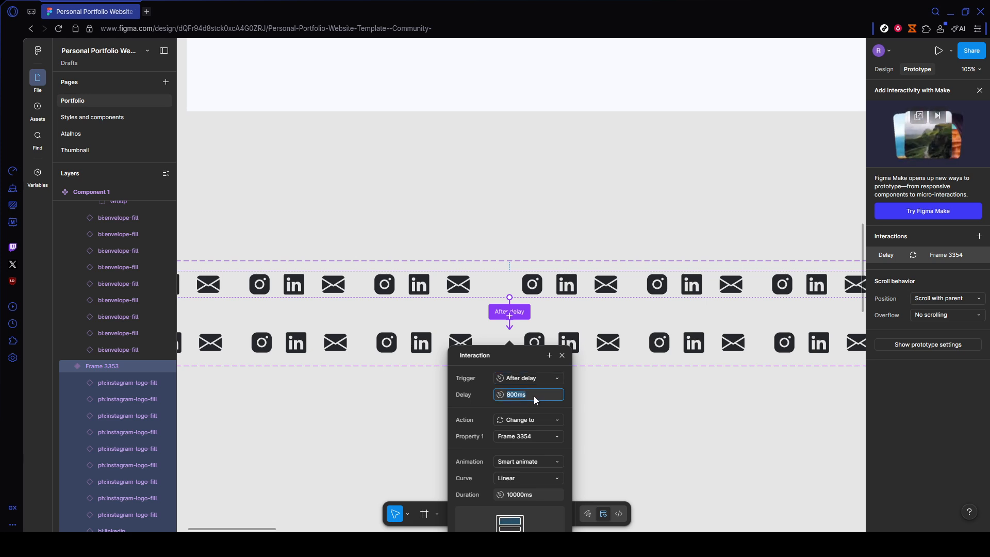
text(1)
key(Return)
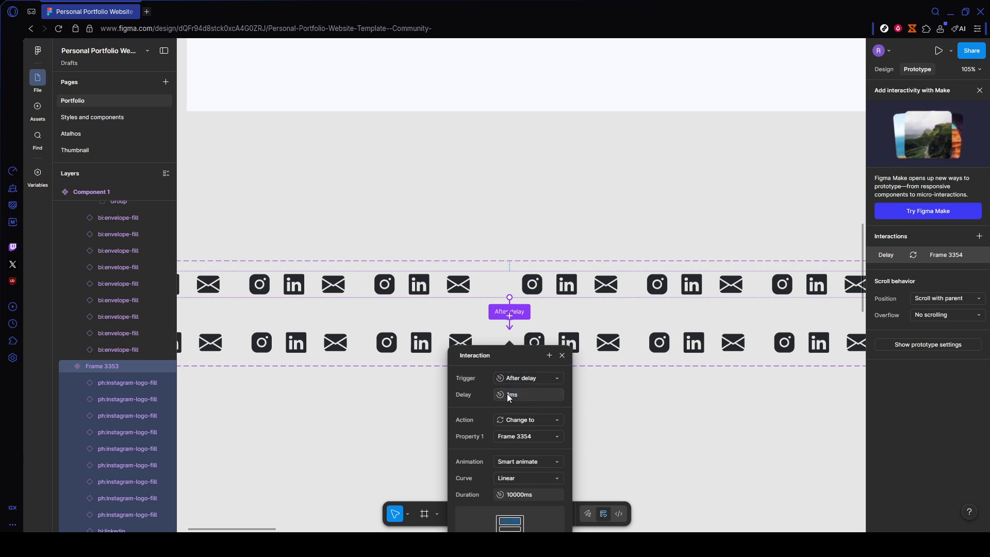
Use the Change to action with Smart animate, a Linear curve and a 10000 ms duration for the upper variant's interaction
click(545, 420)
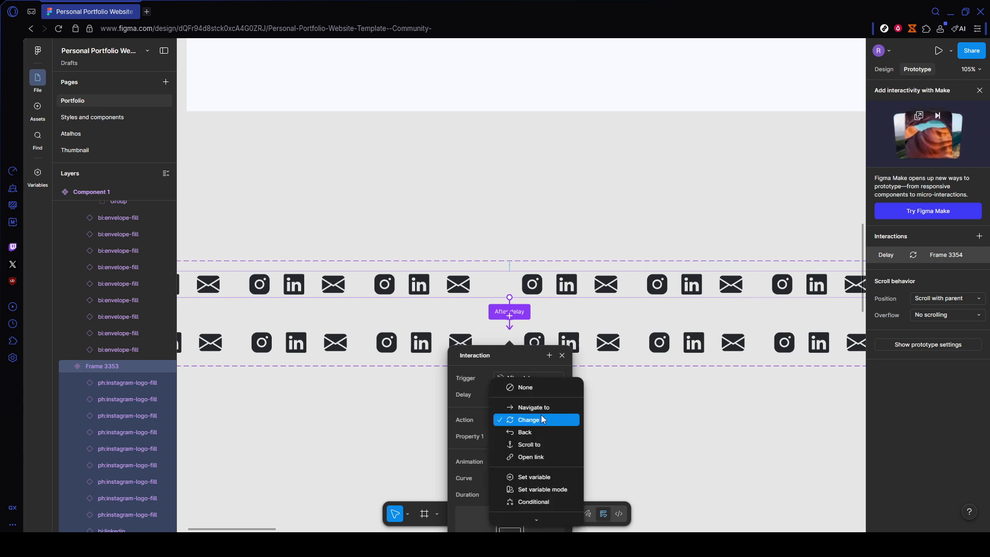
click(540, 419)
scroll(540, 419, down, 1)
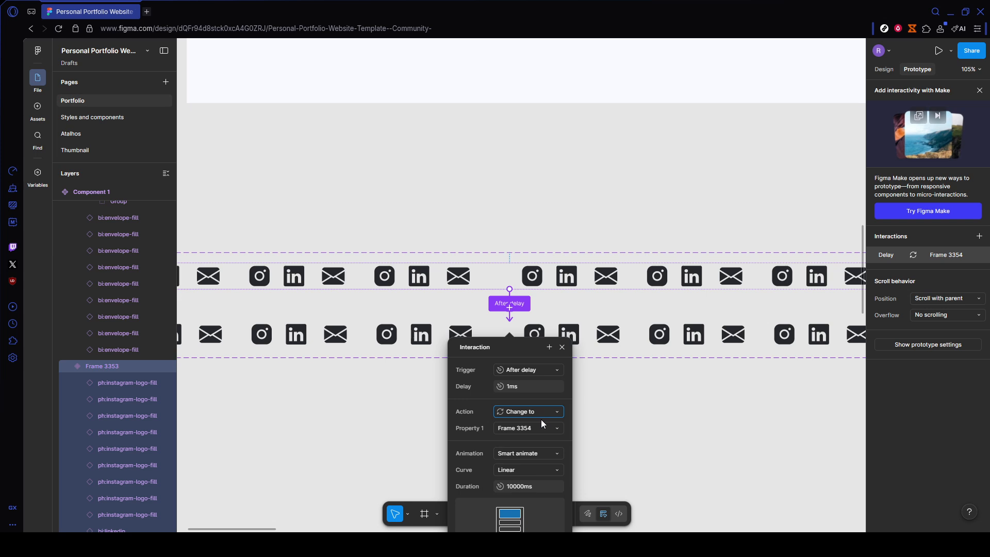
scroll(551, 435, down, 2)
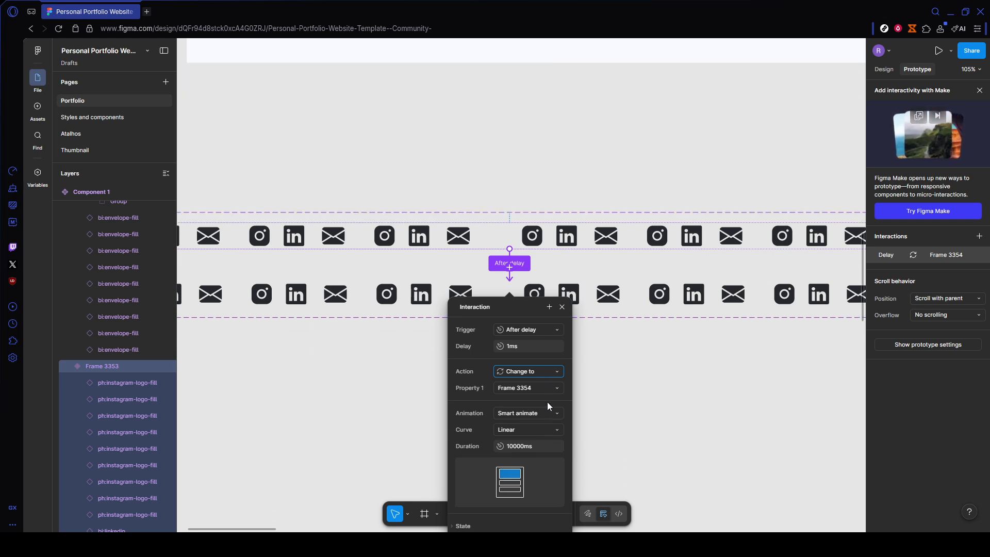
click(535, 414)
click(532, 411)
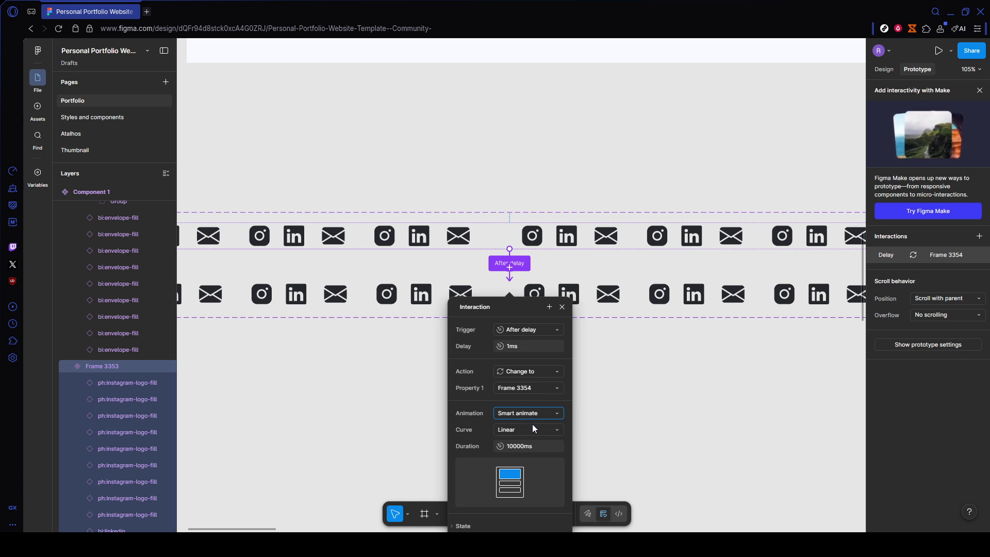
click(539, 432)
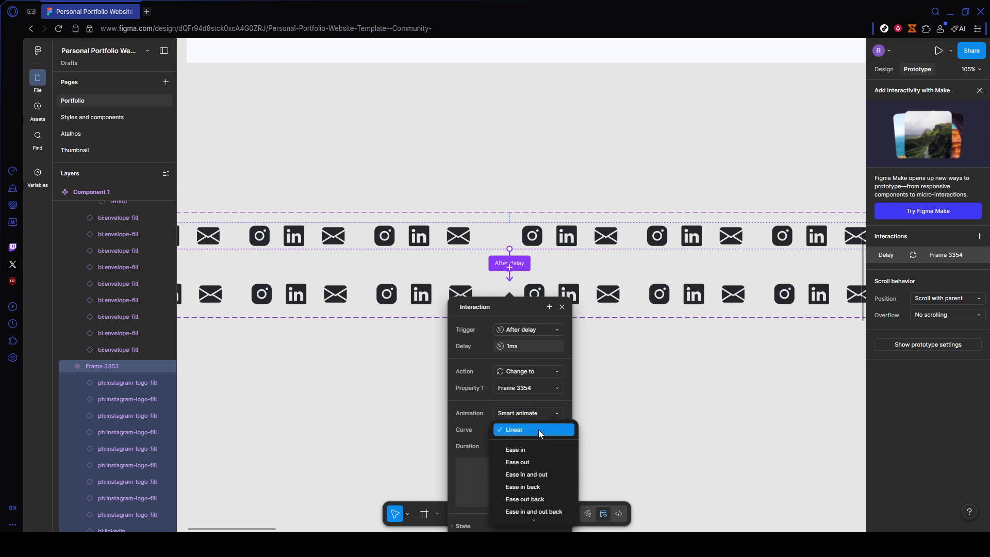
click(536, 431)
click(514, 445)
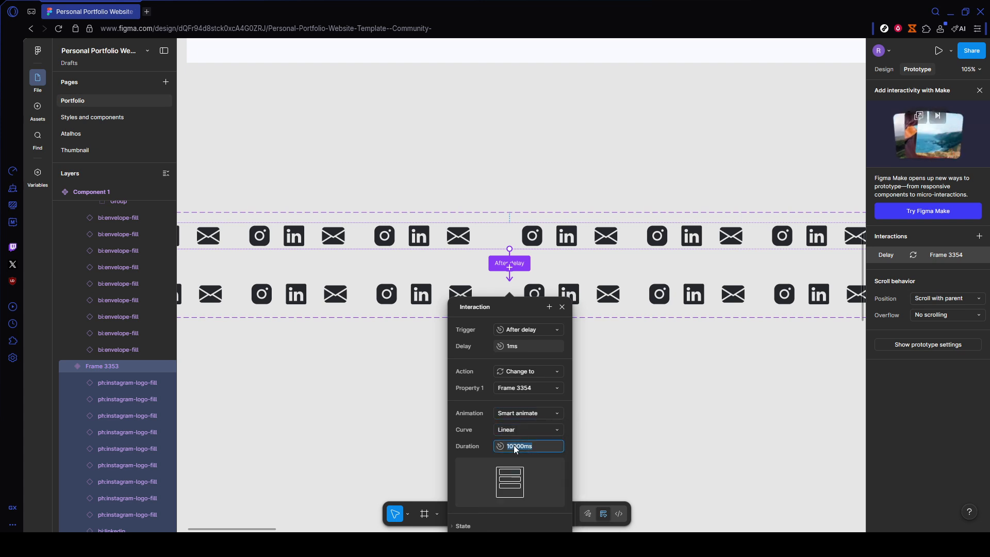
click(554, 451)
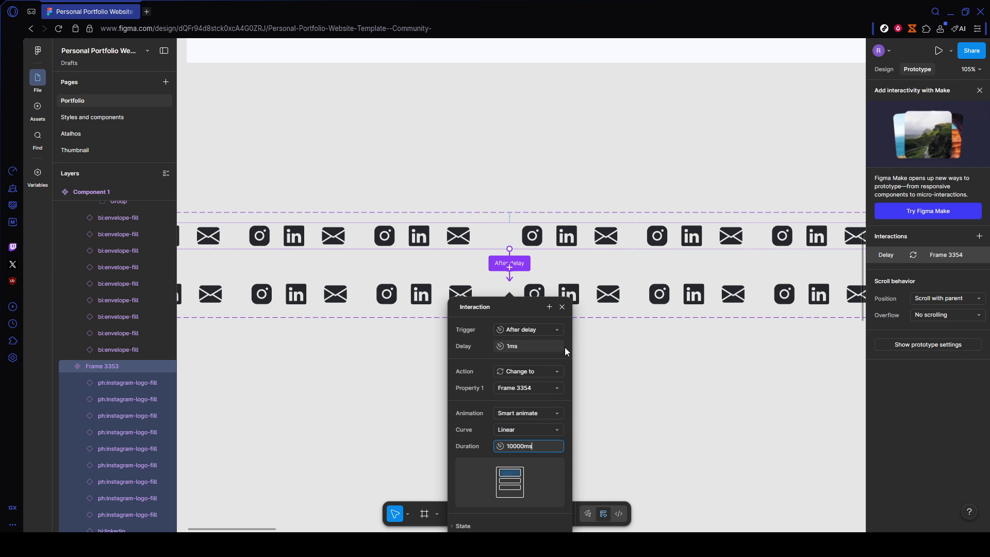
click(562, 308)
Connect the lower icon row variant back to the upper one with an interaction triggered After delay
click(557, 290)
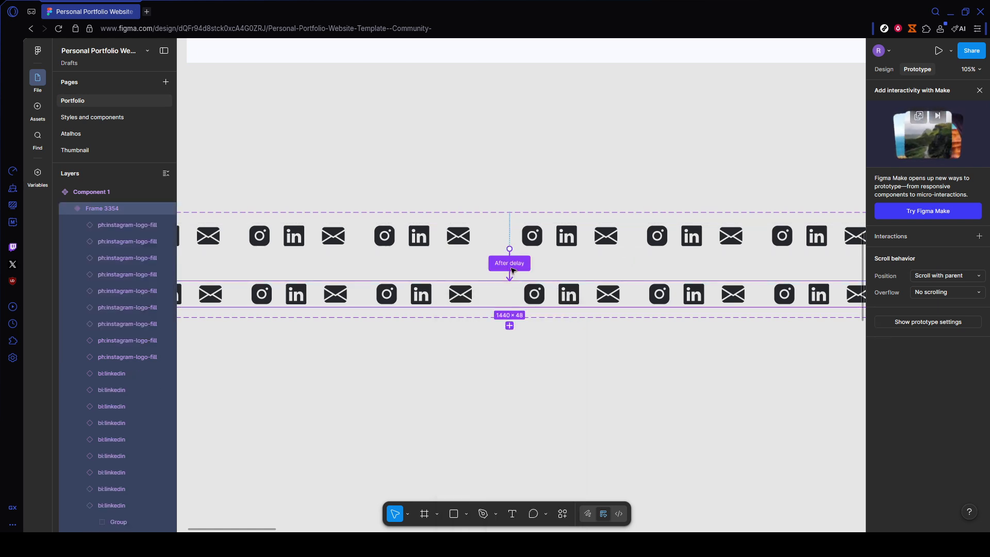
drag(518, 282, 536, 244)
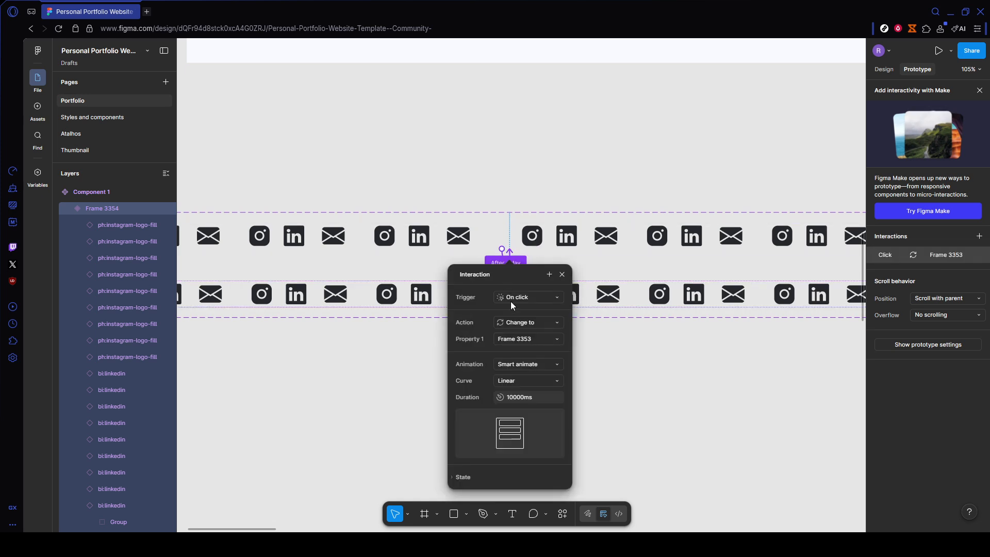
click(534, 297)
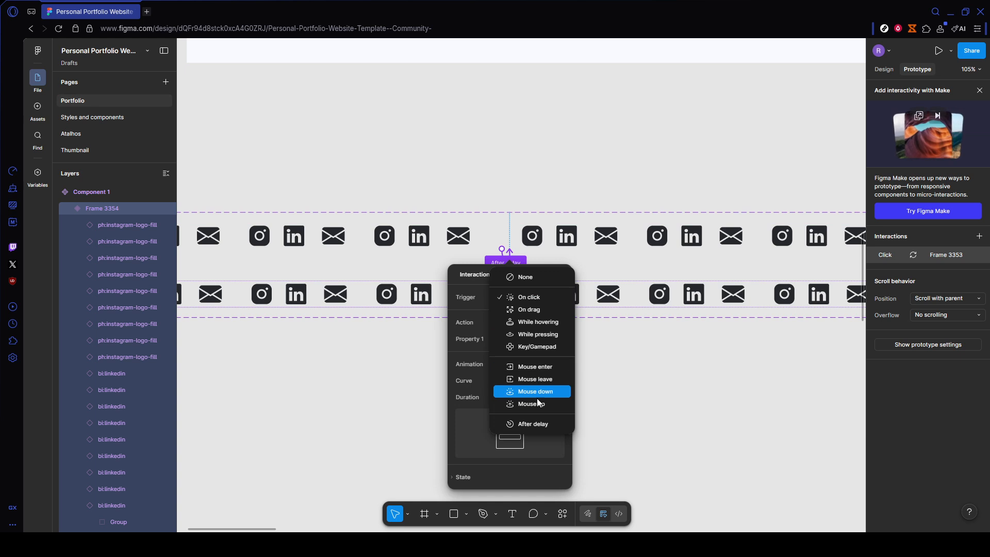
click(533, 423)
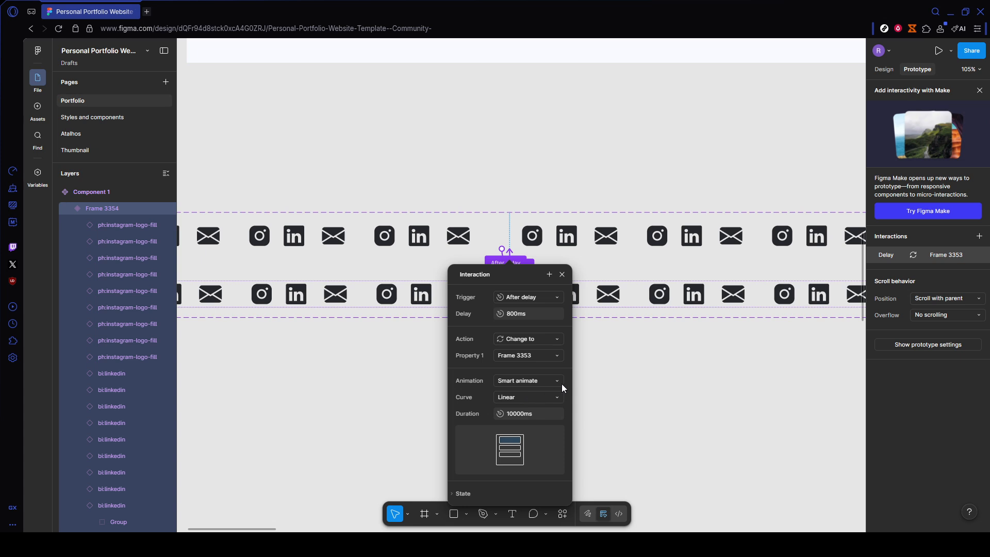
click(592, 361)
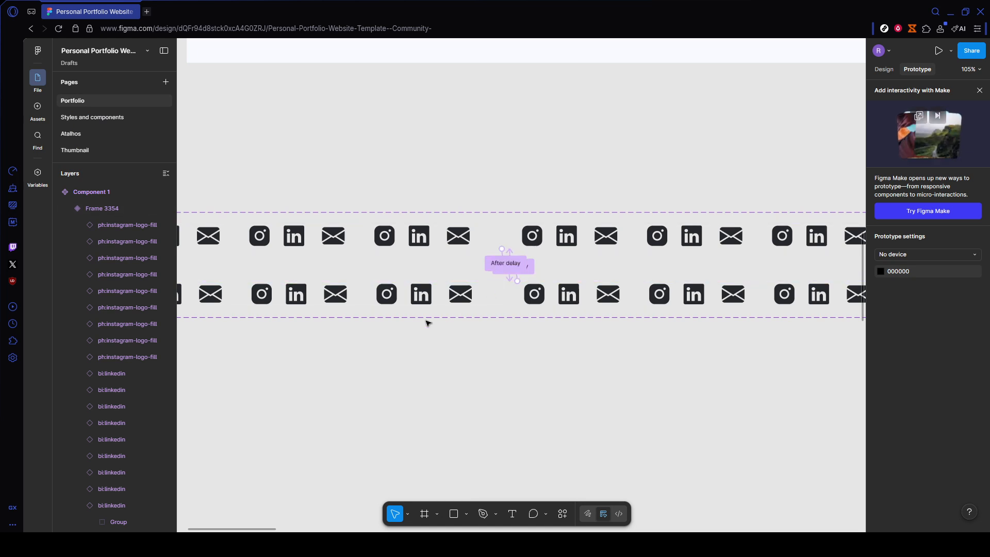
Place an instance of Component 1 from the file's assets across the bottom of the About page, below the Resume button and portrait
scroll(414, 296, down, 3)
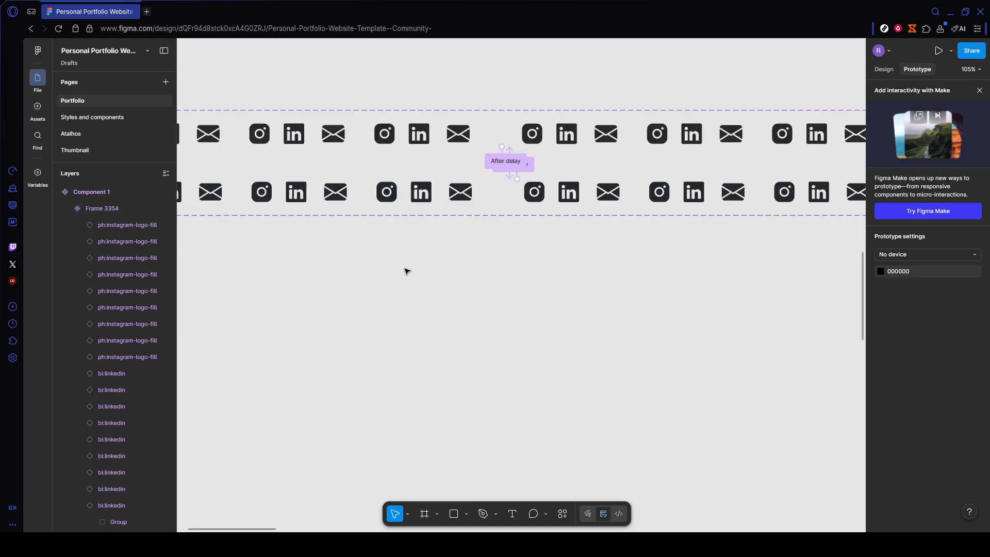
scroll(407, 213, up, 5)
ctrl+scroll(435, 225, down, 3)
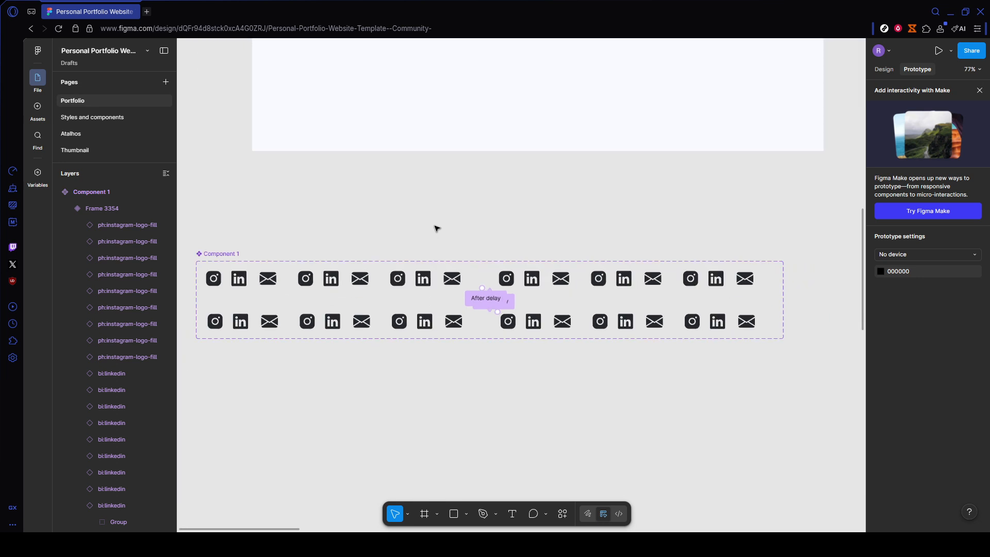
click(38, 110)
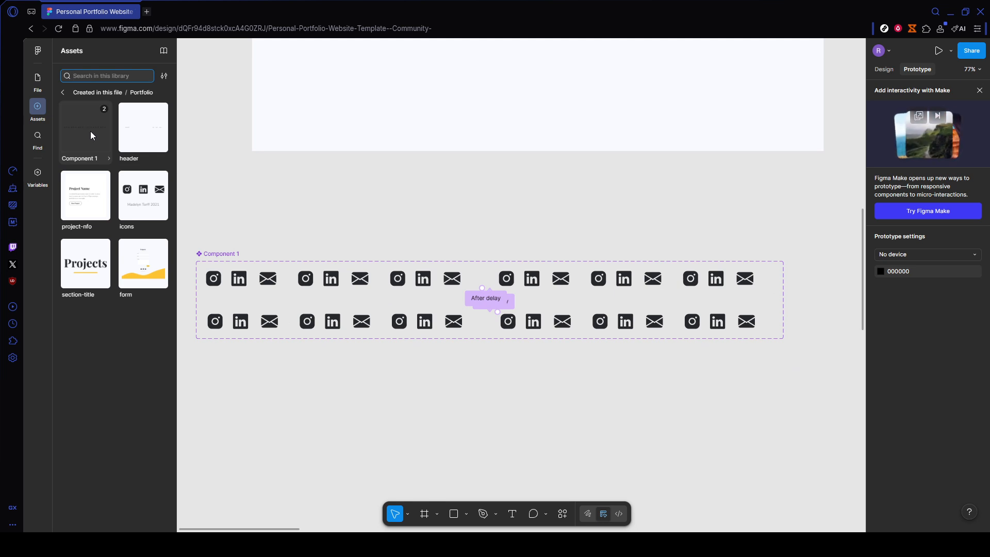
scroll(319, 193, down, 1)
drag(370, 192, 342, 232)
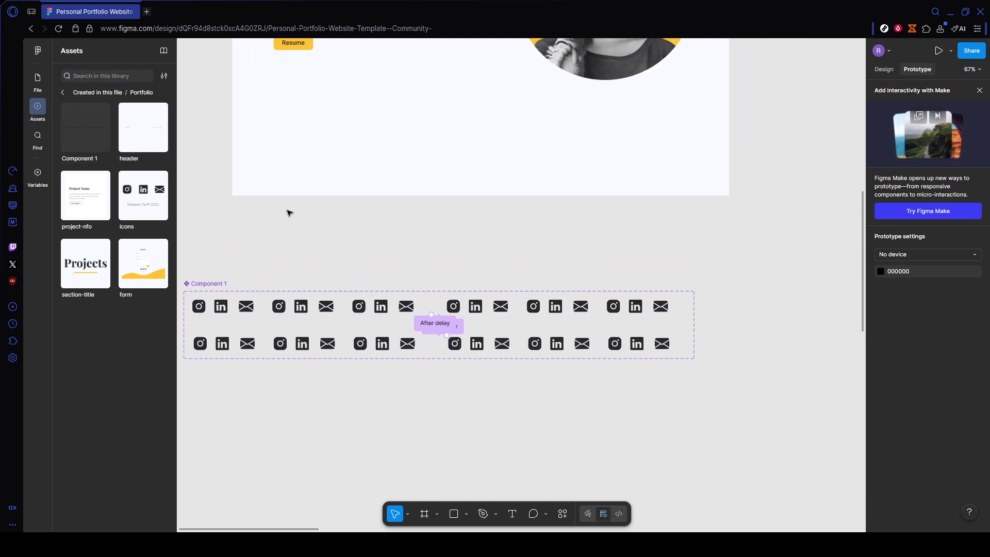
drag(84, 128, 500, 169)
scroll(233, 151, down, 3)
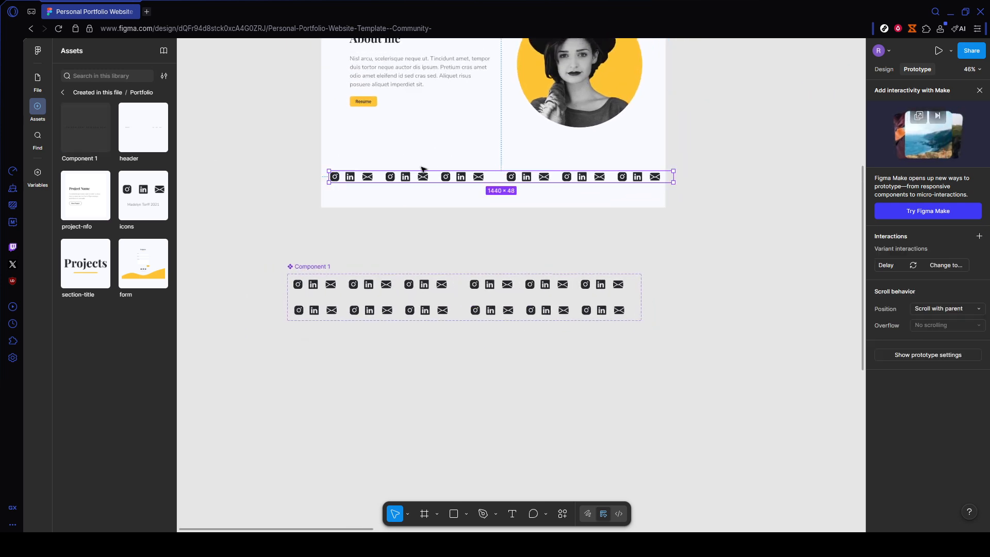
Launch the prototype preview of the About page in its own browser tab and return to the design file
click(939, 52)
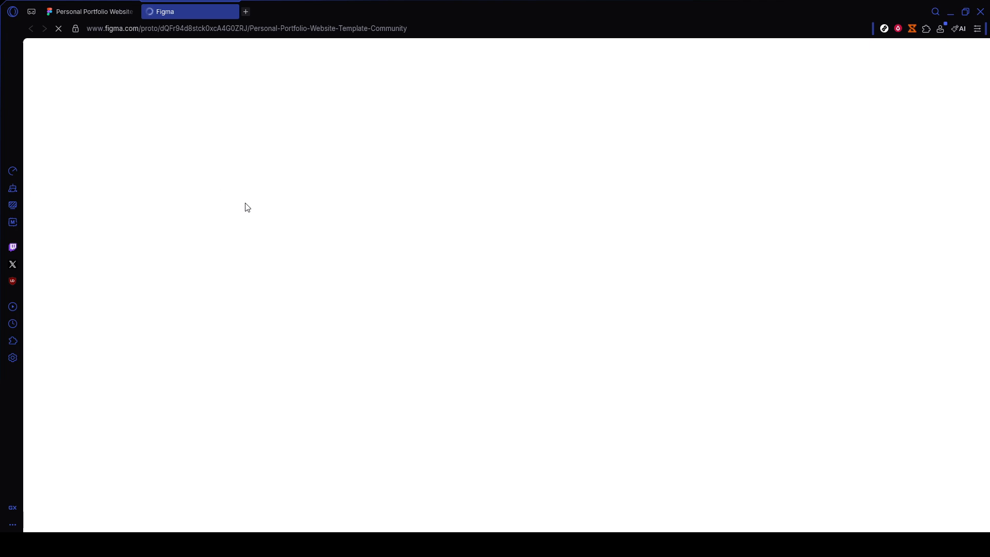
click(108, 4)
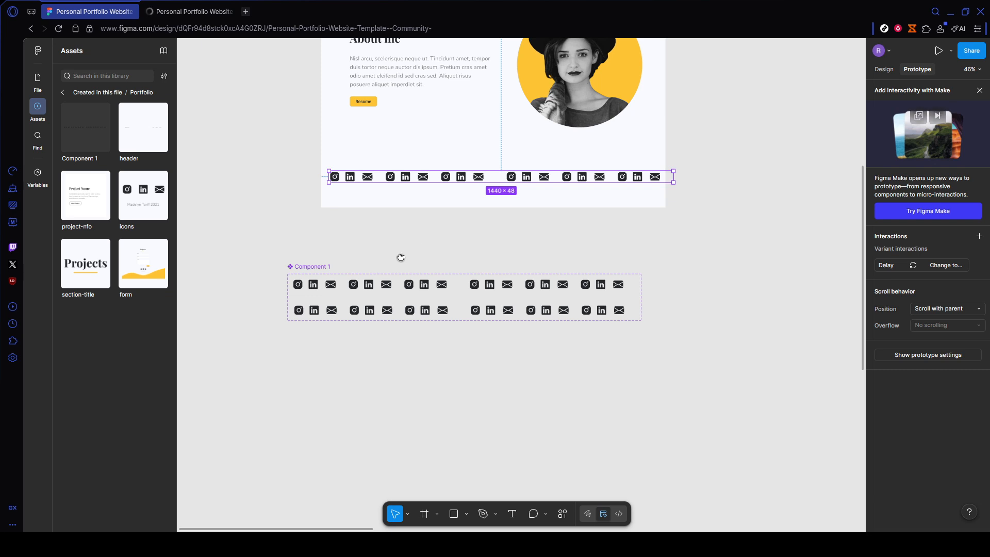
Shift the icon row instance slightly left and down at the bottom of the About page and deselect it
scroll(400, 258, up, 2)
scroll(400, 259, right, 2)
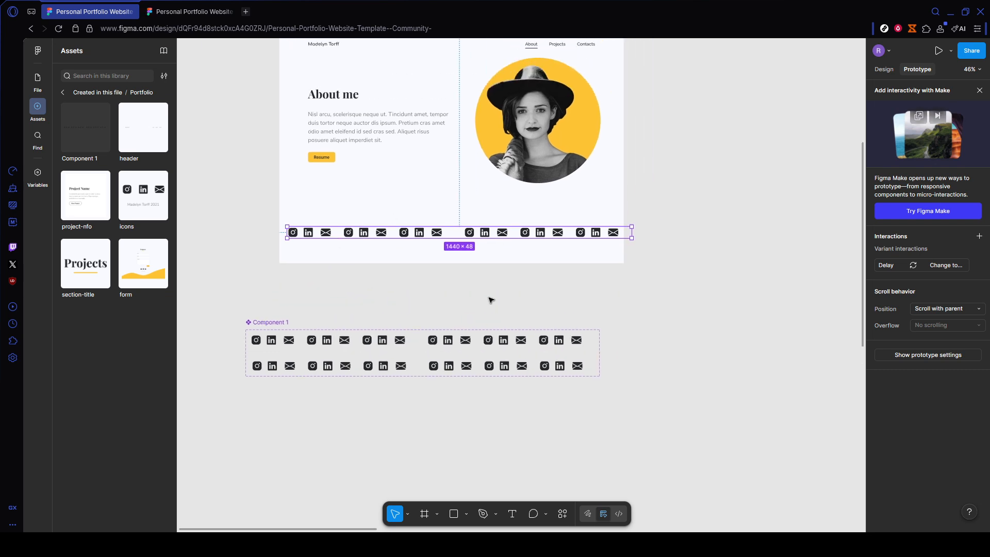
scroll(301, 264, up, 1)
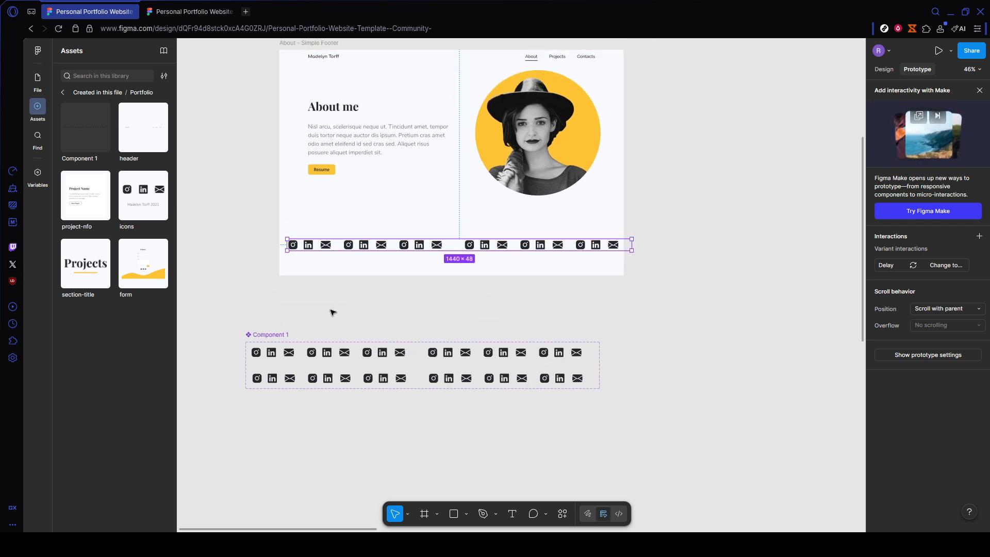
scroll(338, 285, up, 2)
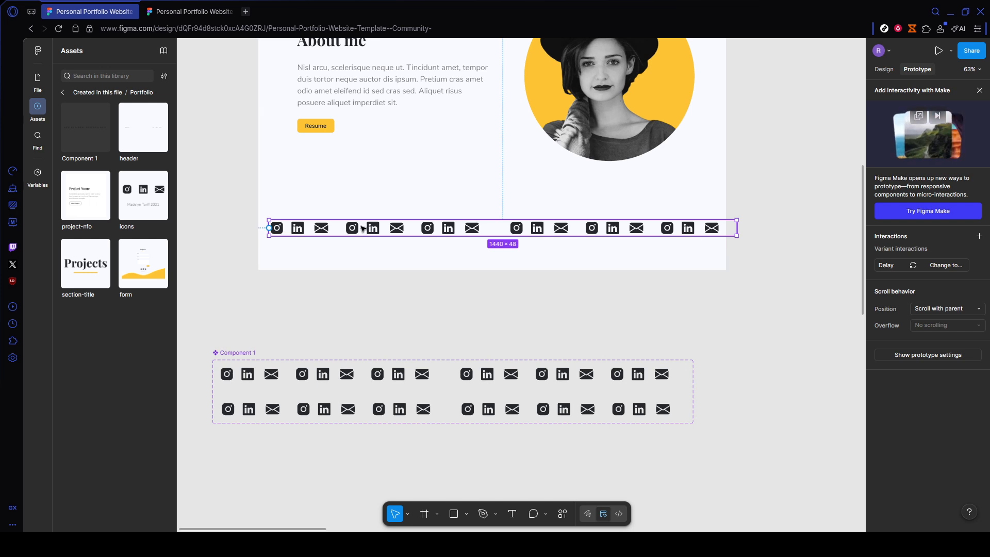
mouse_move(359, 228)
mouse_down()
mouse_move(350, 228)
mouse_move(359, 233)
mouse_up()
click(366, 298)
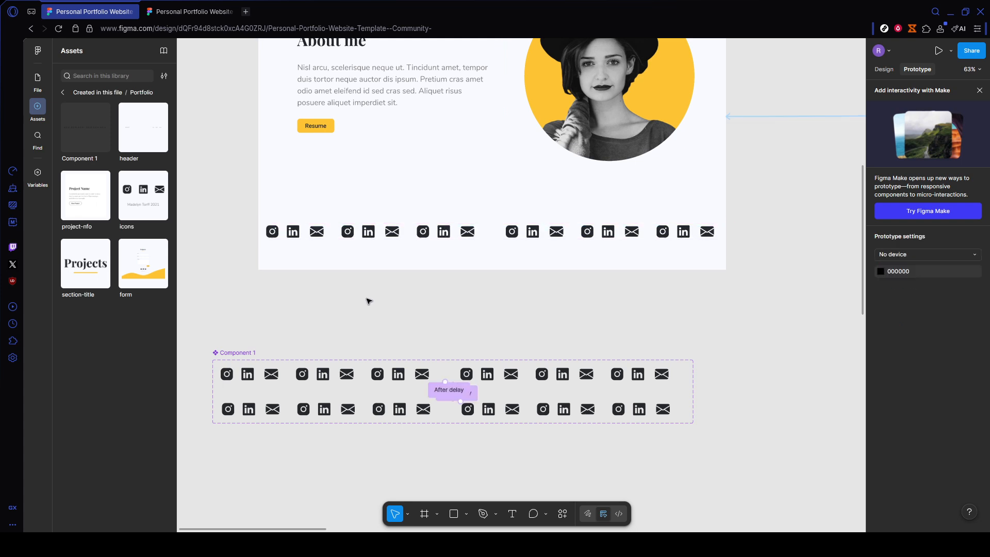
click(433, 232)
click(435, 303)
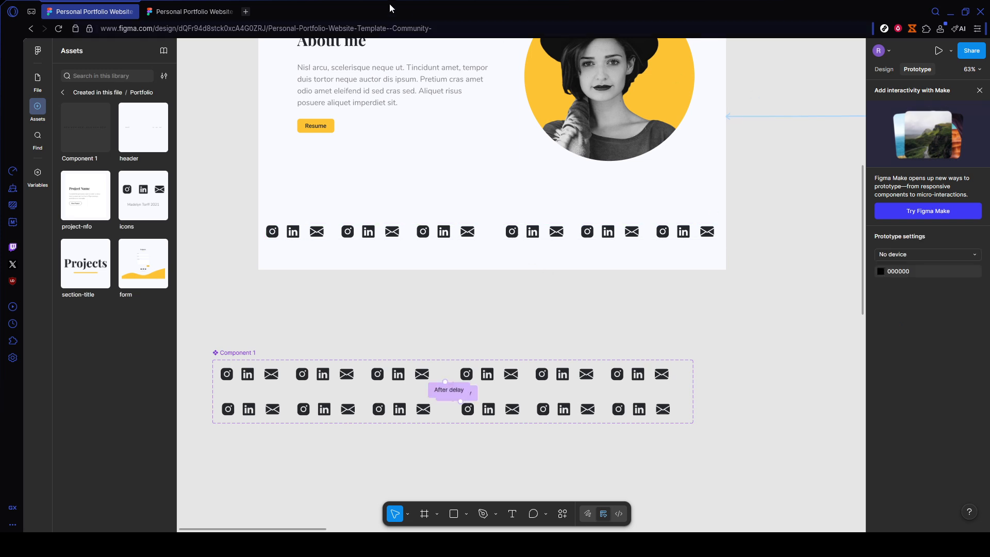
Watch the icon row animate in the prototype preview and bring up the upper variant's design properties in the design file
click(200, 11)
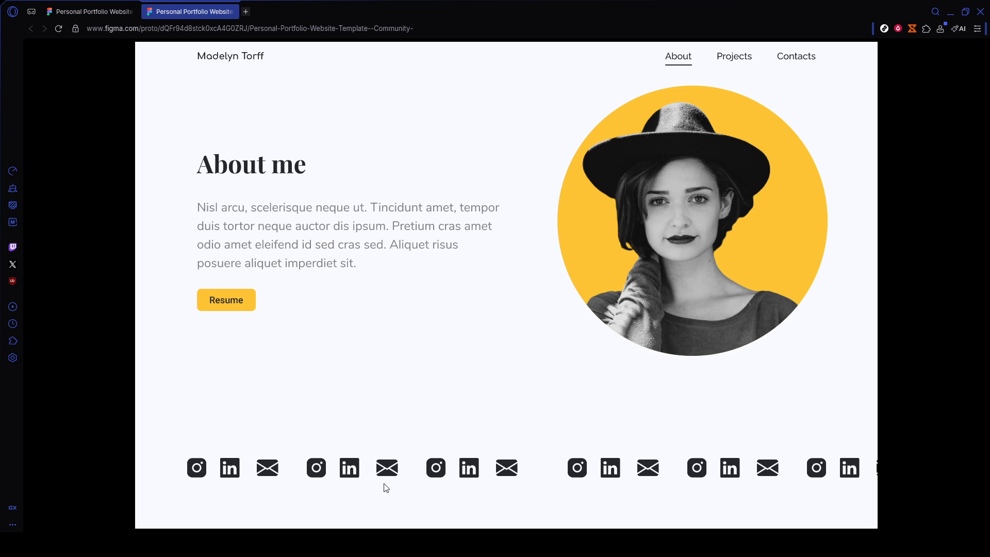
click(90, 11)
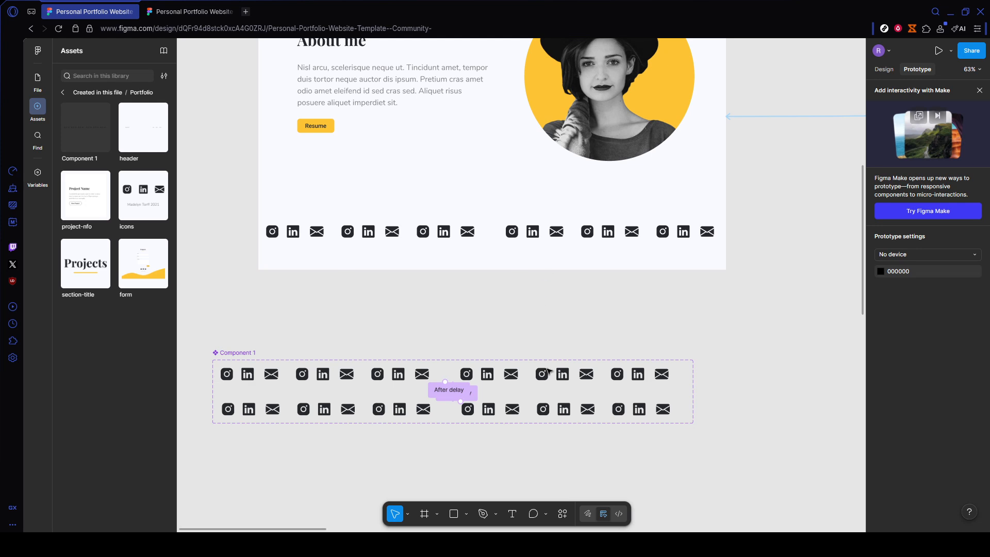
click(556, 382)
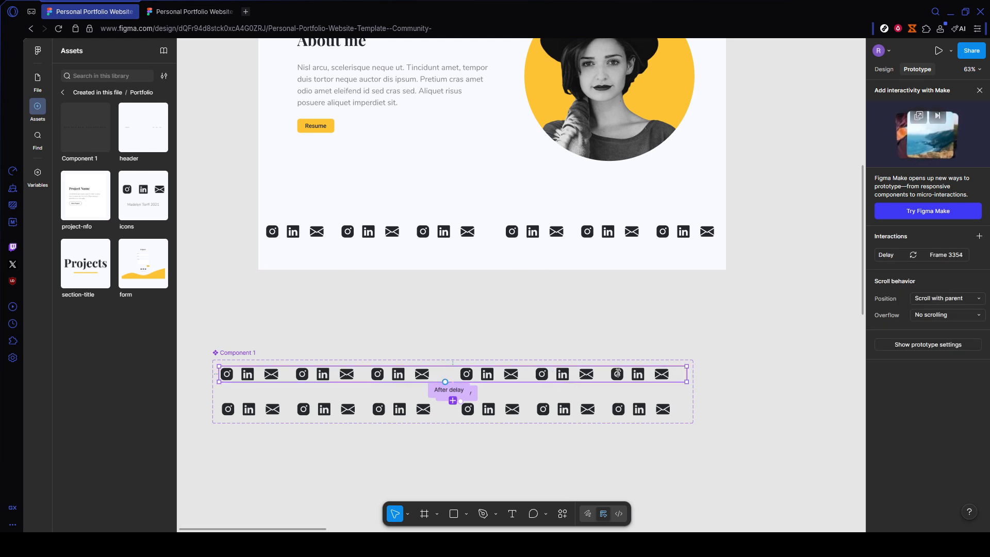
click(884, 69)
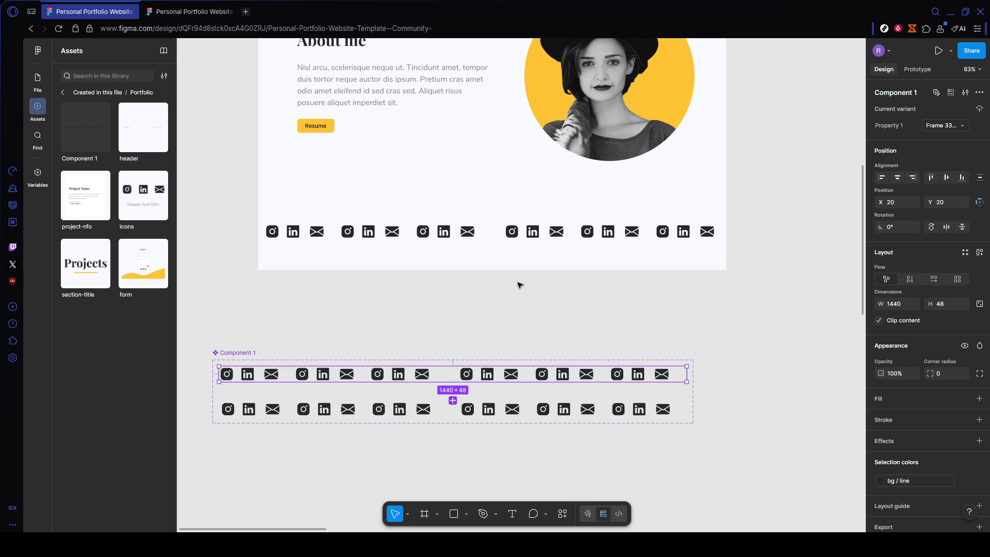
drag(442, 326, 456, 318)
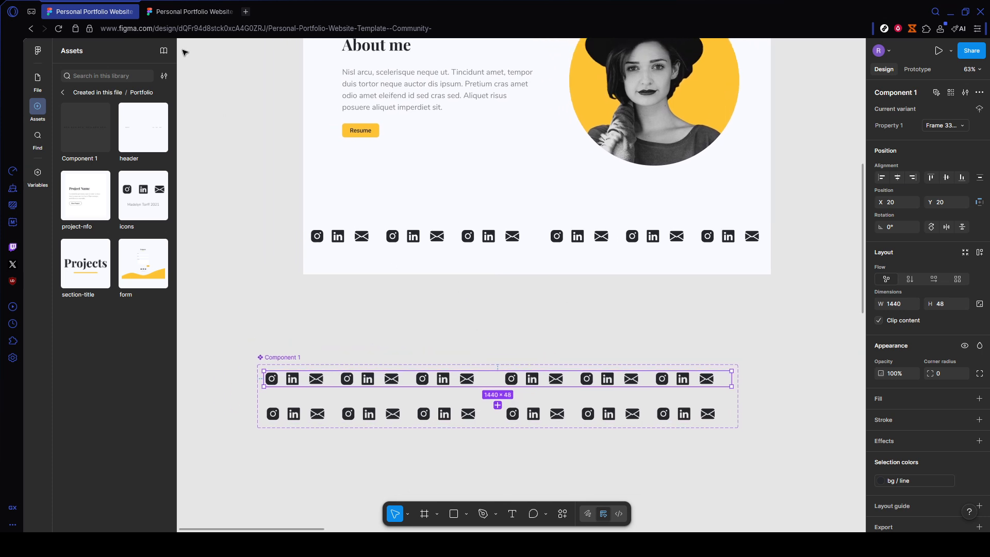
Compare the running icon row in the prototype preview with the two component variants in the design file
click(190, 11)
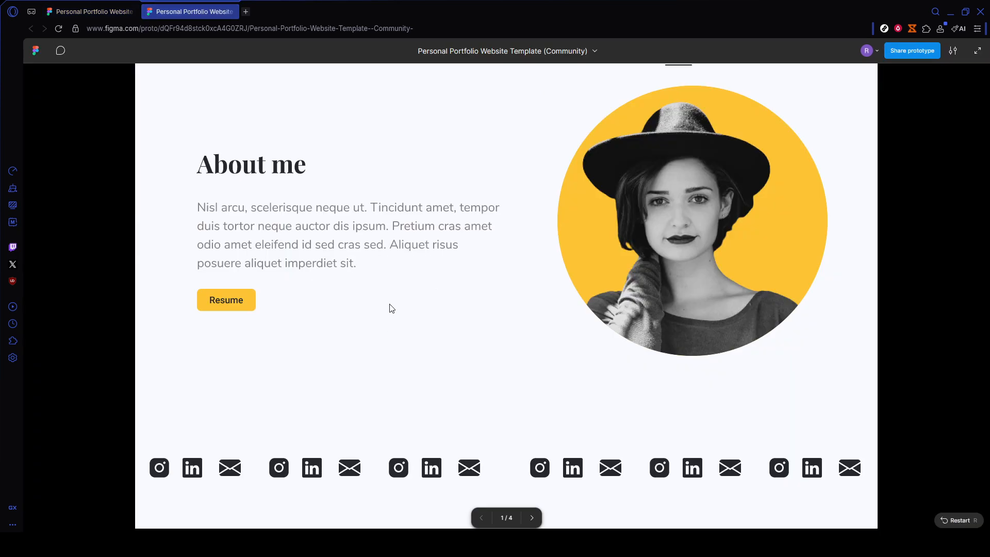
click(91, 11)
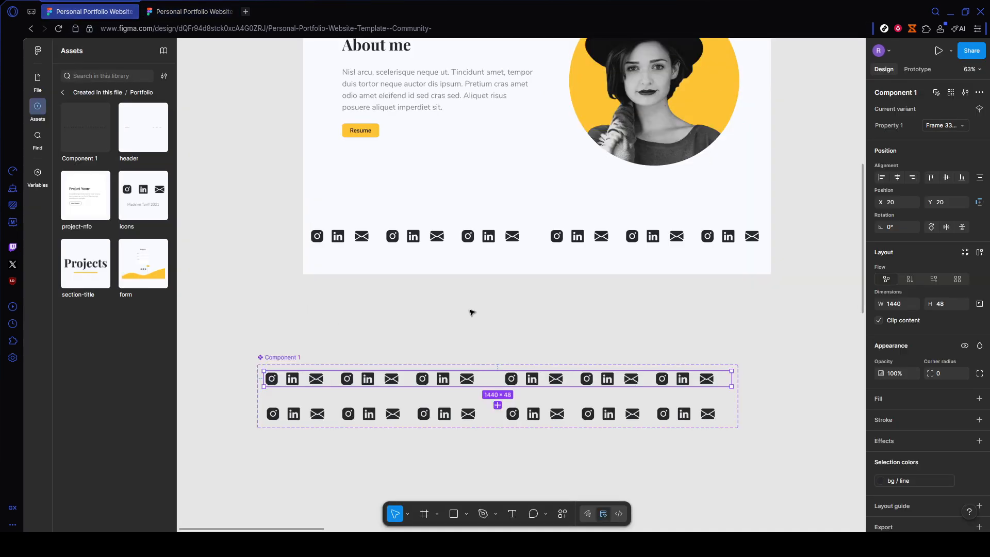
drag(471, 310, 446, 283)
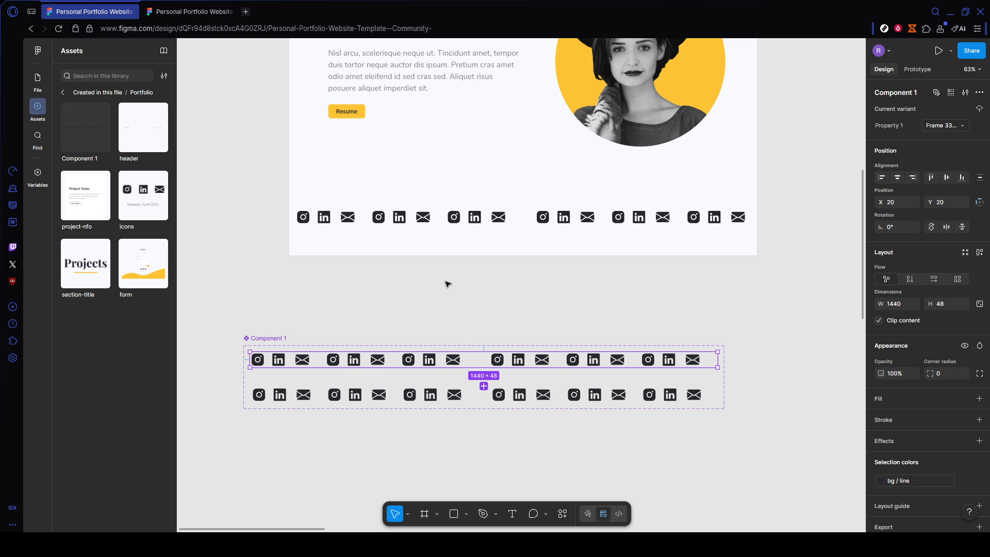
click(191, 11)
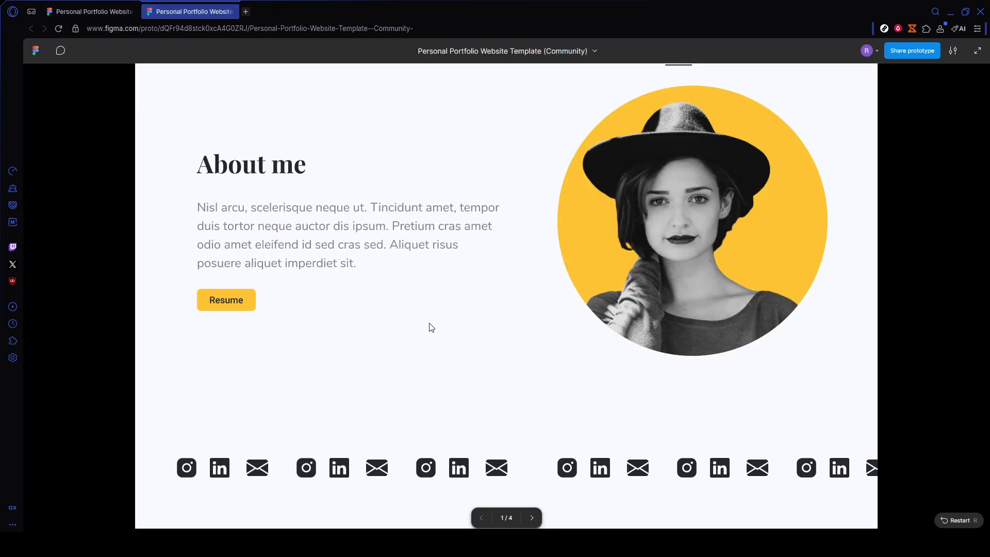